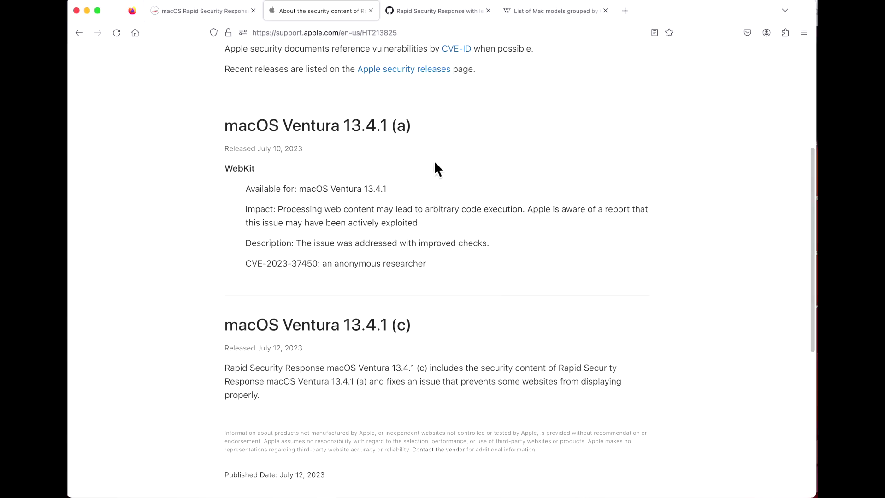
# - Highlight the Ventura 13.4.1 (a) and (c) release headings on the Apple page to compare them
pyautogui.moveTo(432, 123); pyautogui.dragTo(232, 128)
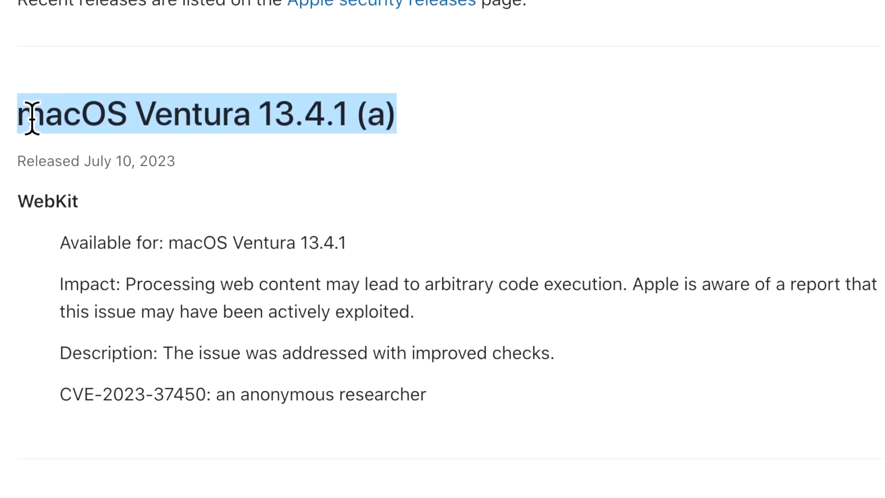
pyautogui.click(326, 168)
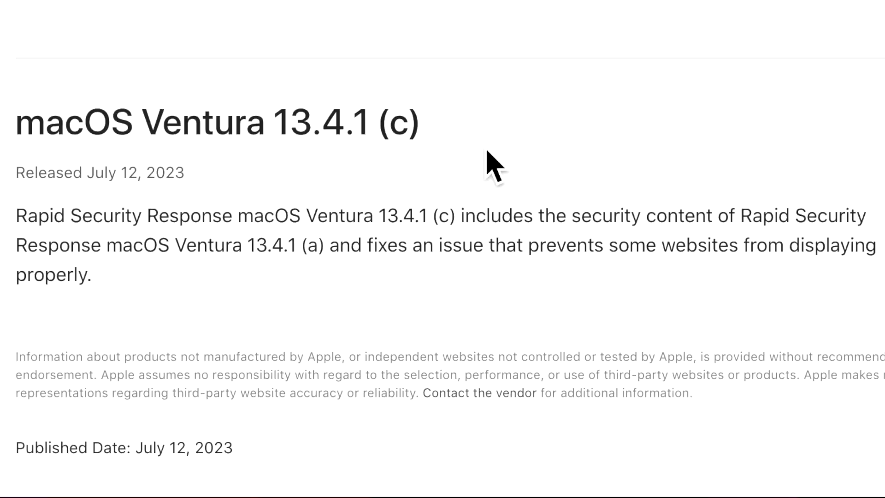
pyautogui.moveTo(422, 127); pyautogui.dragTo(148, 126)
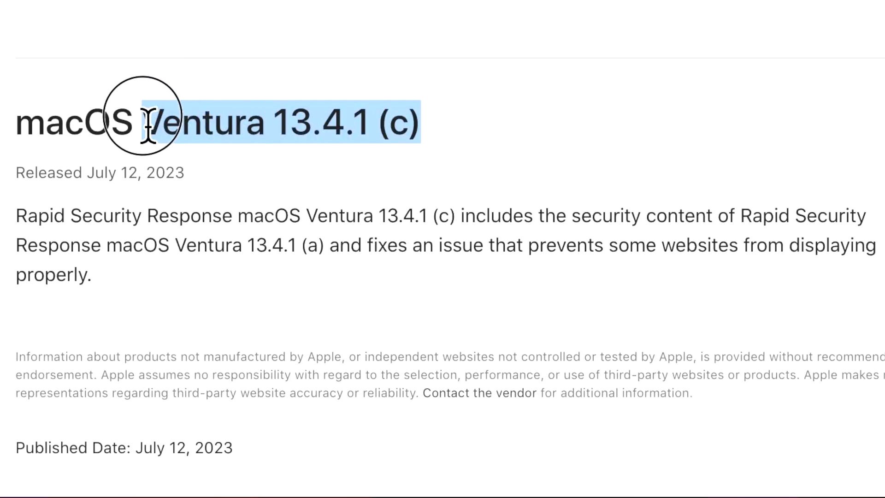
pyautogui.click(422, 186)
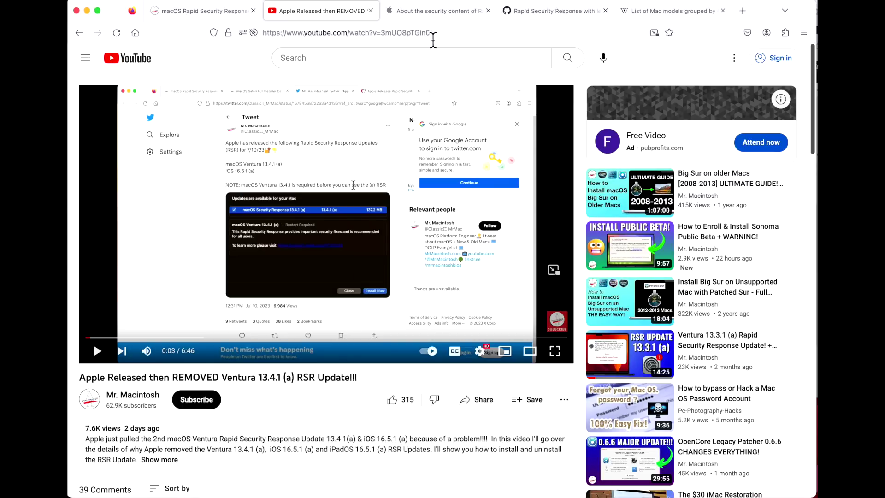
# - Return to the Apple security content page and highlight the Ventura 13.4.1 (c) heading
pyautogui.click(435, 14)
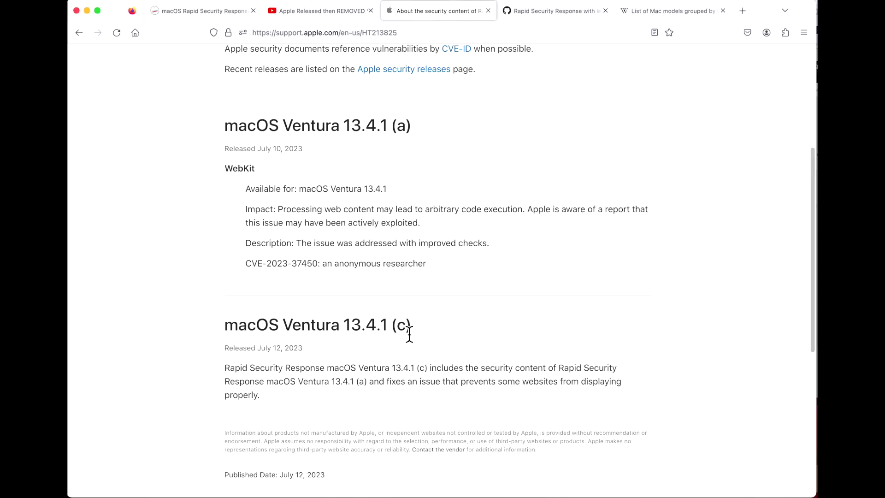
pyautogui.moveTo(412, 326); pyautogui.dragTo(199, 333)
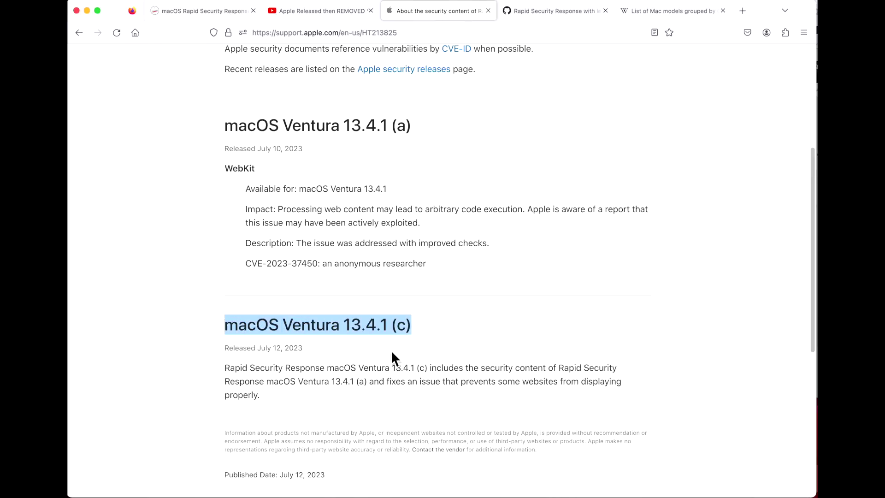
pyautogui.click(390, 367)
pyautogui.scroll(5, 352, 160)
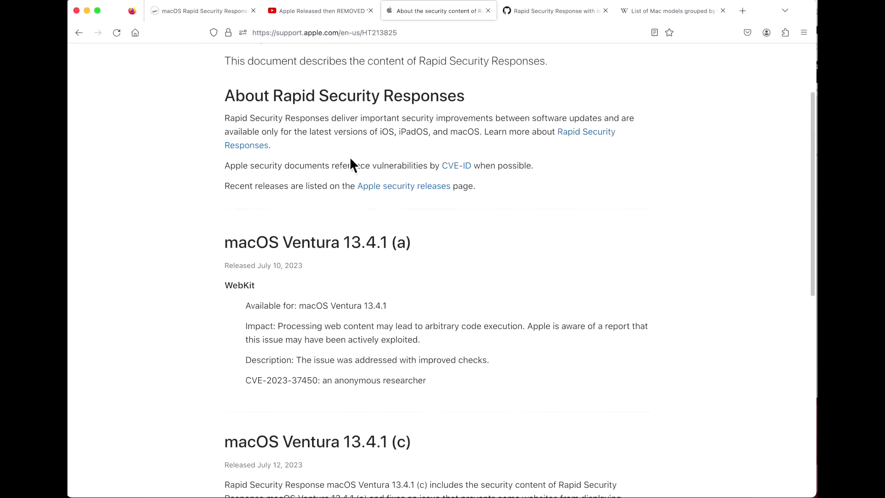
pyautogui.scroll(-1, 357, 161)
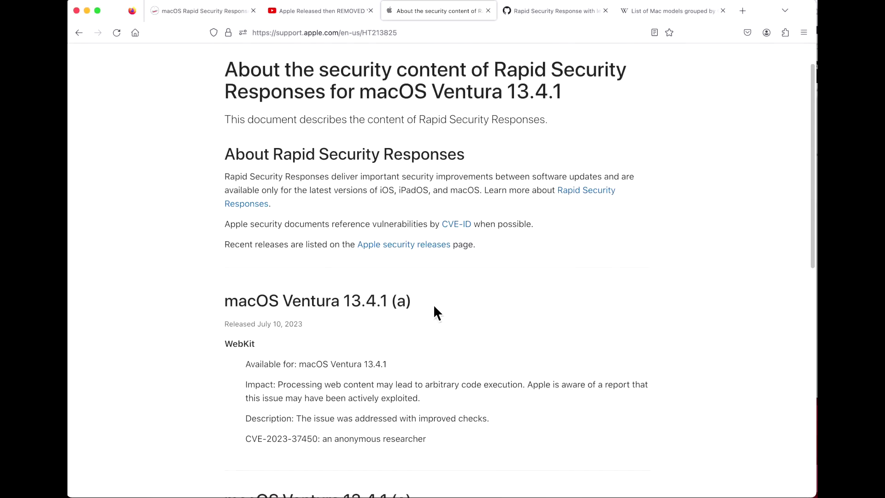
# - Scroll through the Rapid Security Response entries, highlighting headings down to Ventura 13.4.1 (a)
pyautogui.moveTo(430, 301); pyautogui.dragTo(213, 307)
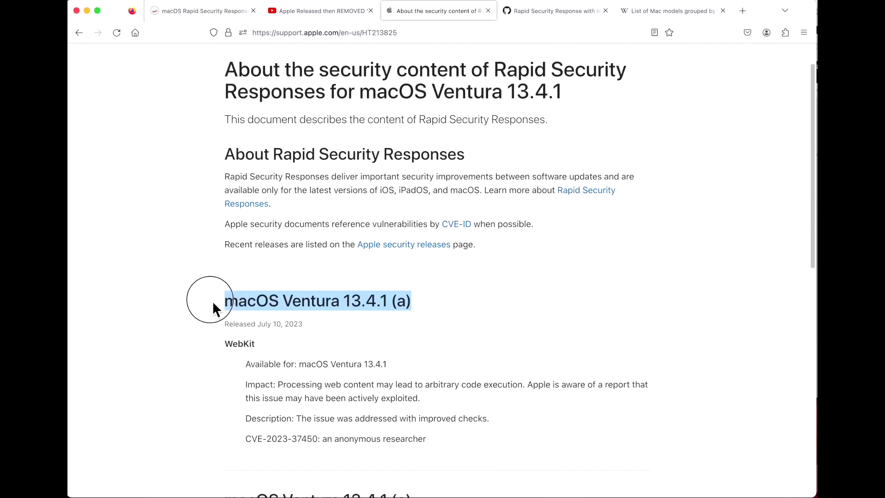
pyautogui.scroll(-2, 359, 314)
pyautogui.rightClick(359, 312)
pyautogui.click(350, 285)
pyautogui.click(353, 288)
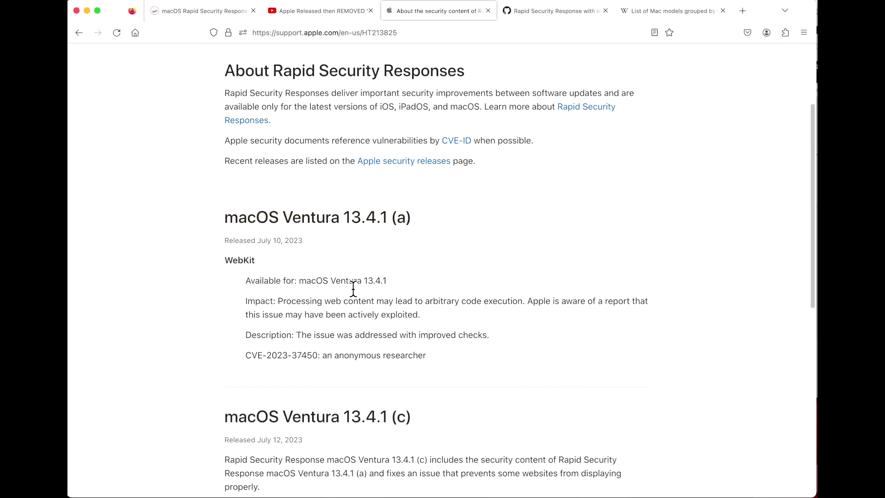
pyautogui.scroll(-2, 355, 285)
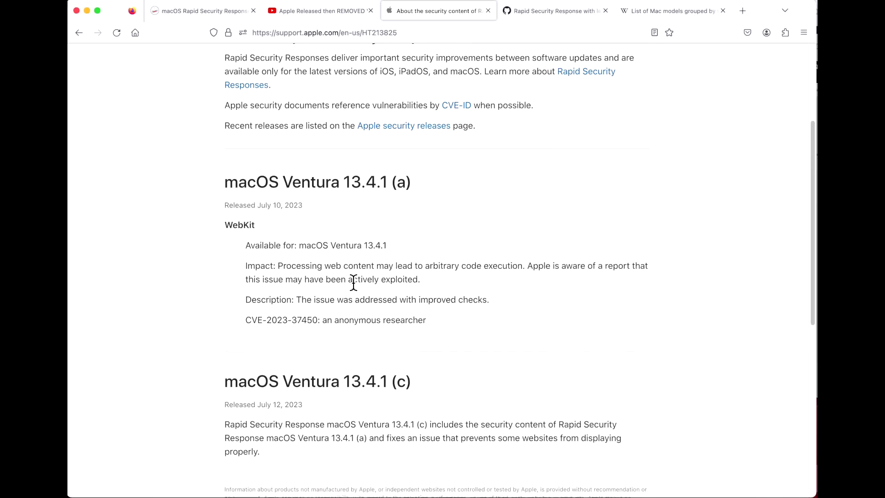
pyautogui.scroll(-1, 355, 285)
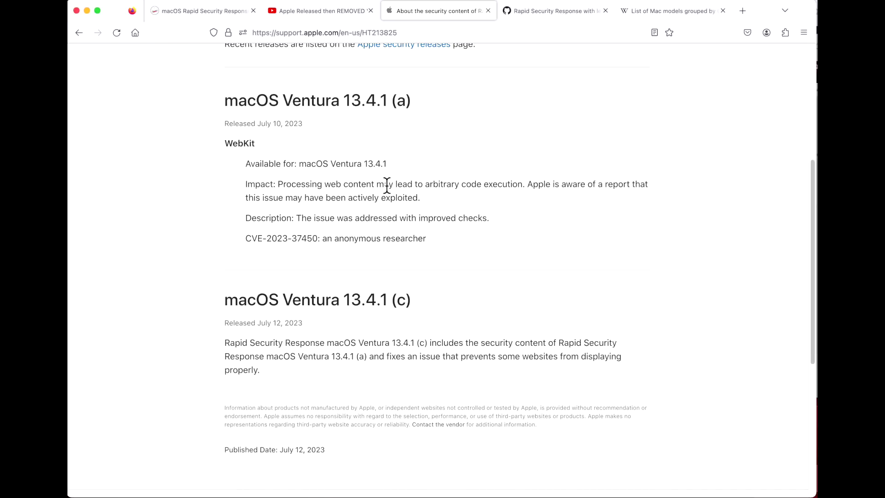
pyautogui.moveTo(416, 112); pyautogui.dragTo(261, 84)
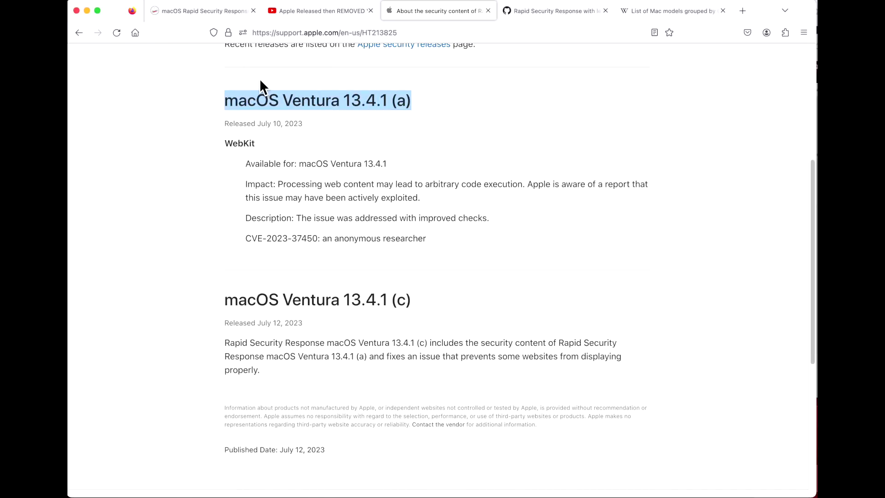
pyautogui.click(364, 223)
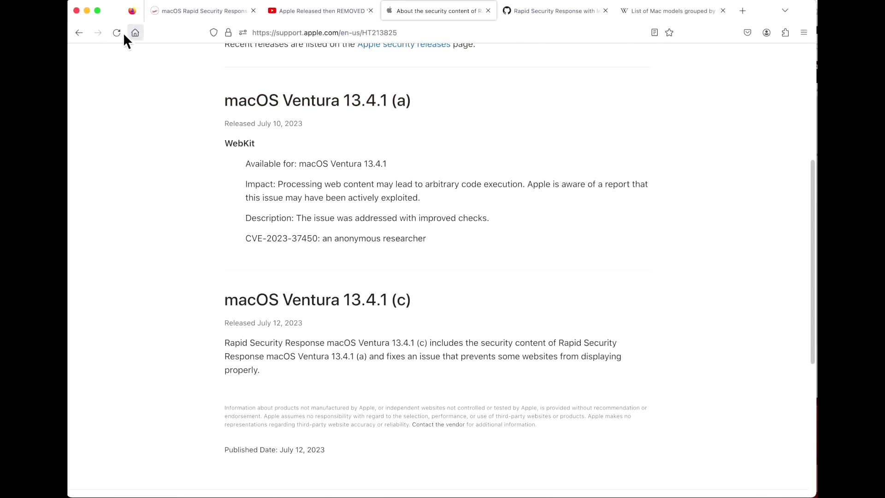
pyautogui.click(78, 33)
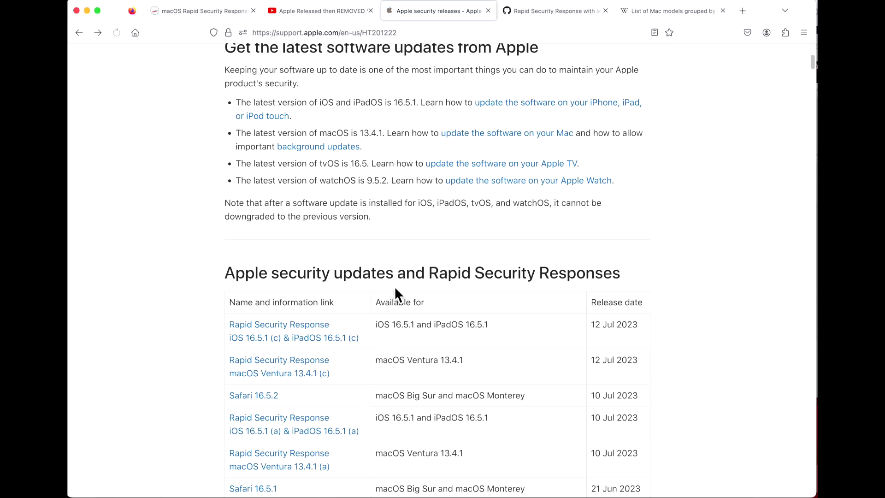
pyautogui.scroll(-2, 399, 289)
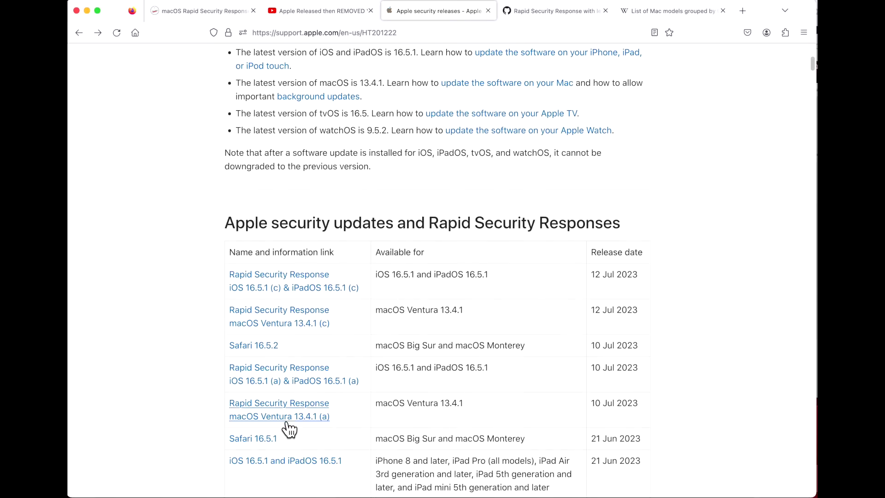
pyautogui.click(300, 421)
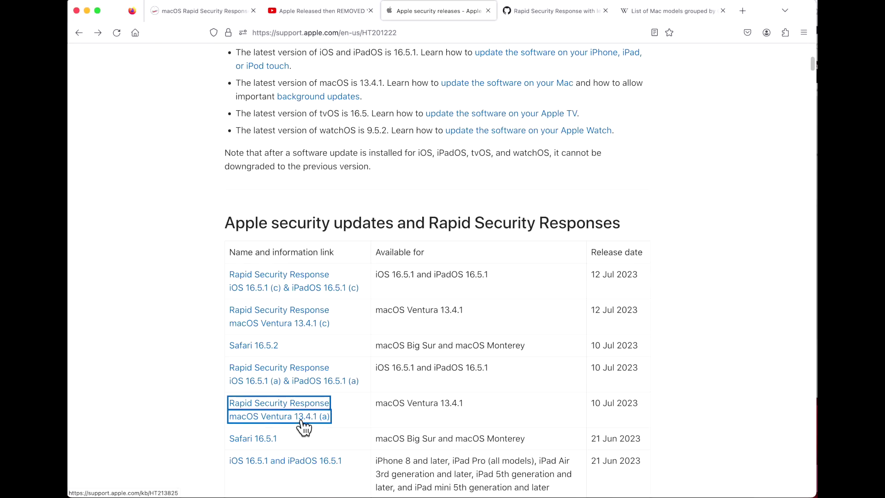
pyautogui.scroll(-5, 482, 368)
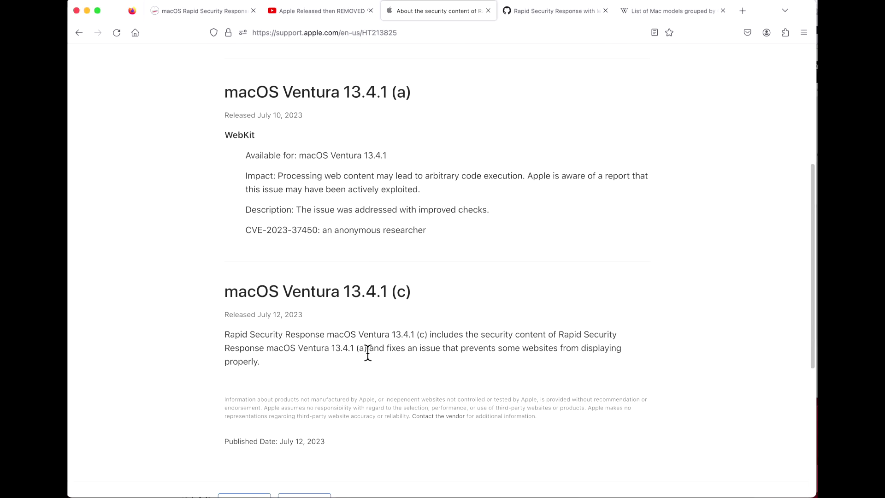
pyautogui.moveTo(348, 356); pyautogui.dragTo(344, 294)
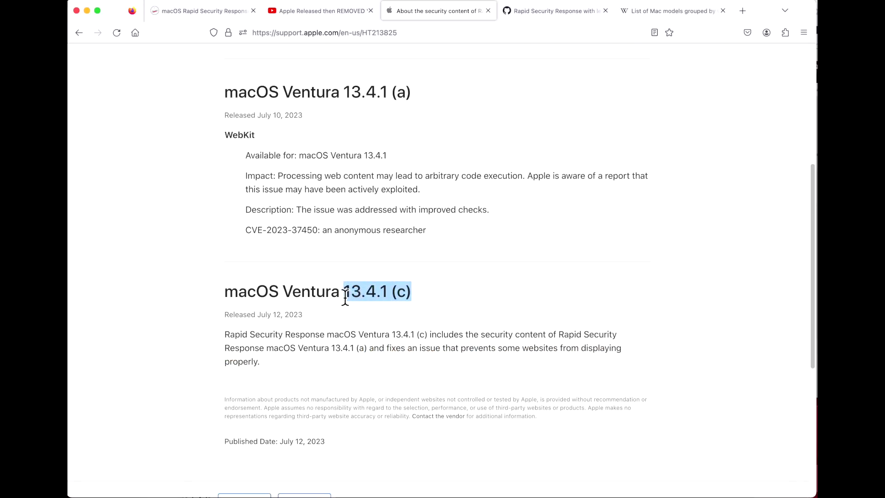
pyautogui.click(403, 313)
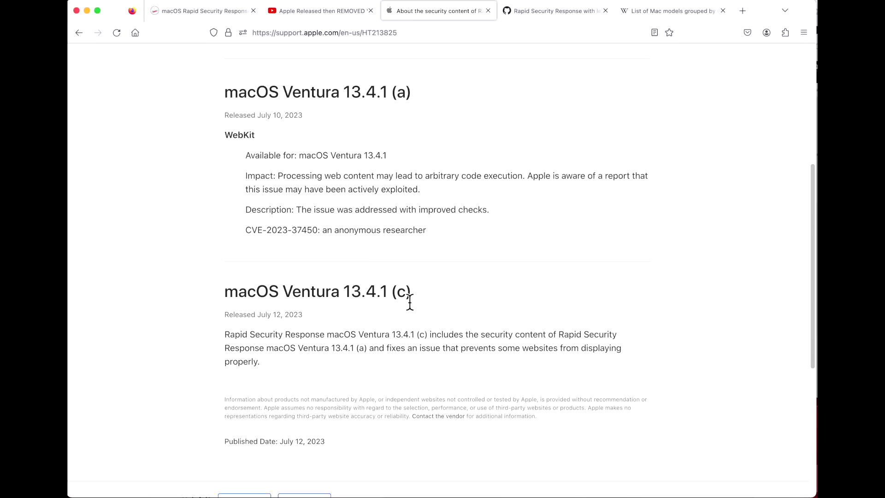
pyautogui.moveTo(409, 294); pyautogui.dragTo(384, 299)
pyautogui.click(400, 314)
pyautogui.moveTo(448, 357); pyautogui.dragTo(197, 87)
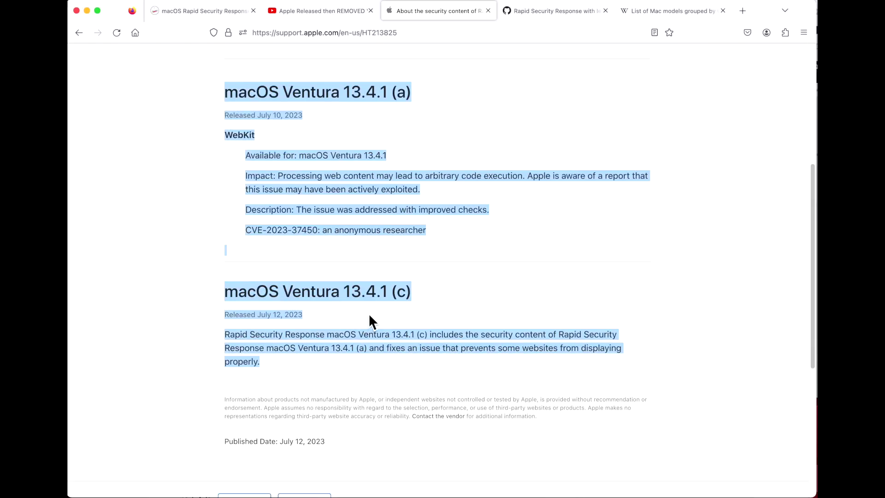
pyautogui.click(430, 294)
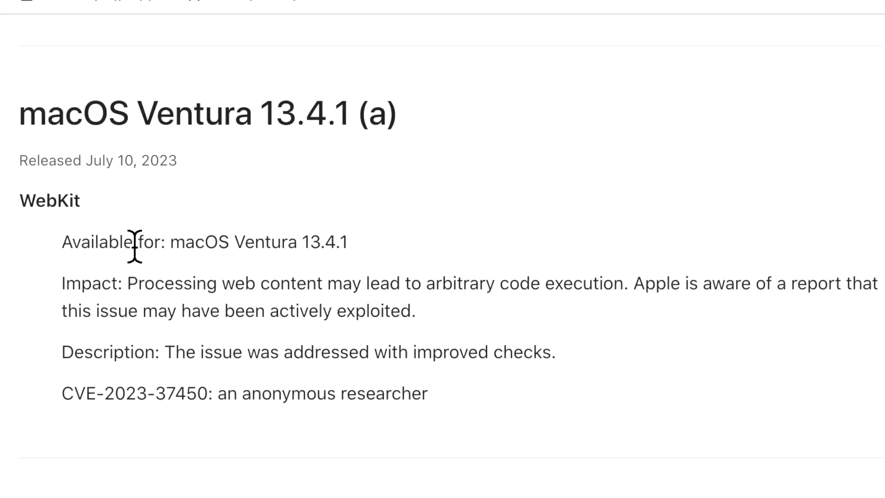
pyautogui.doubleClick(19, 206)
pyautogui.moveTo(406, 283); pyautogui.dragTo(639, 295)
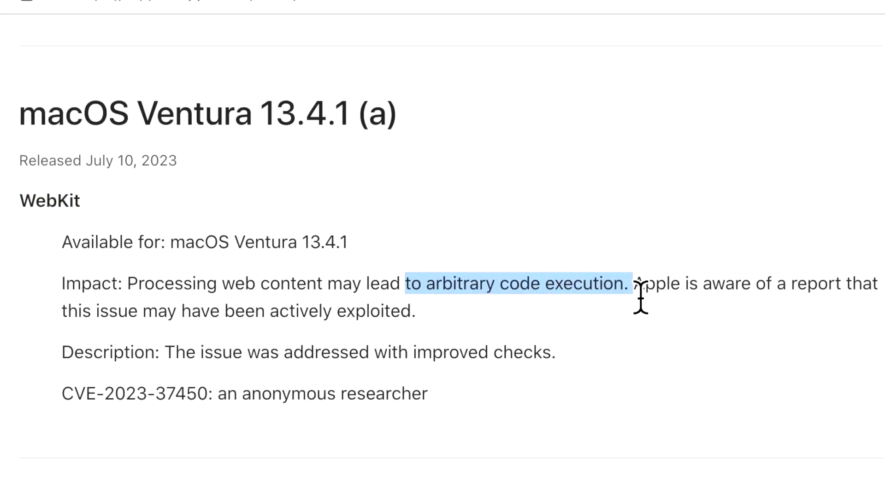
pyautogui.click(637, 292)
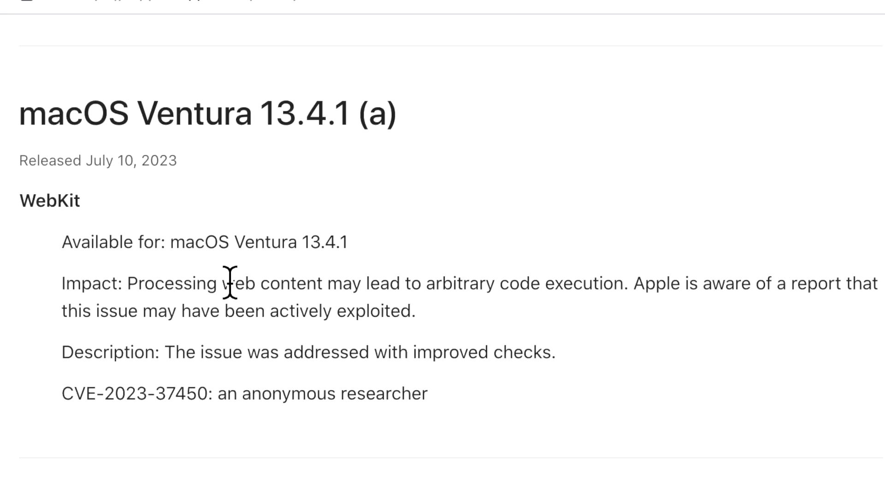
pyautogui.moveTo(230, 282); pyautogui.dragTo(327, 282)
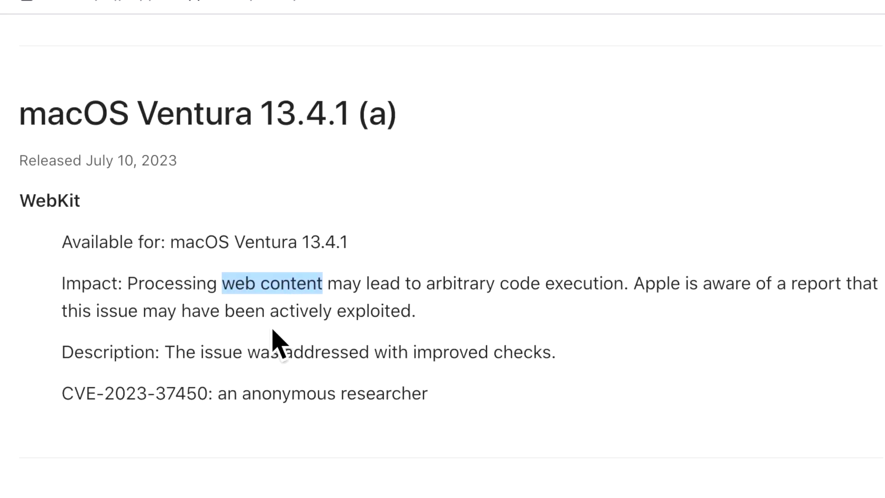
pyautogui.click(636, 374)
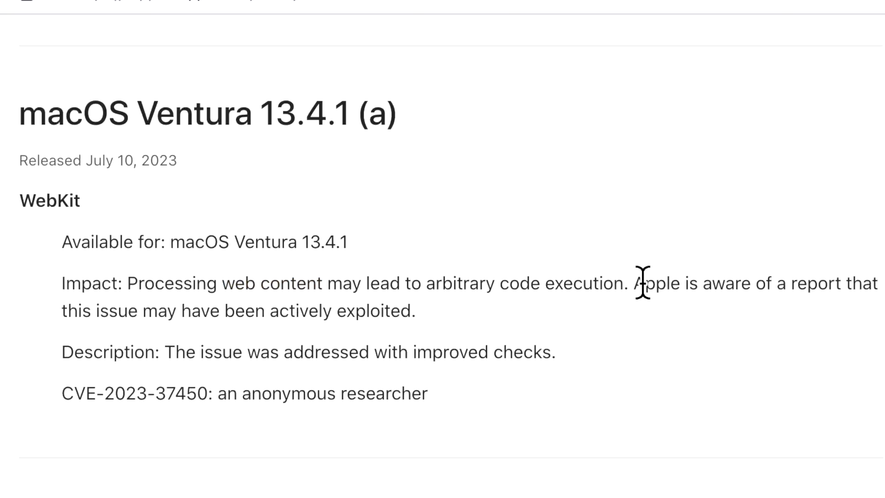
pyautogui.moveTo(634, 285); pyautogui.dragTo(675, 316)
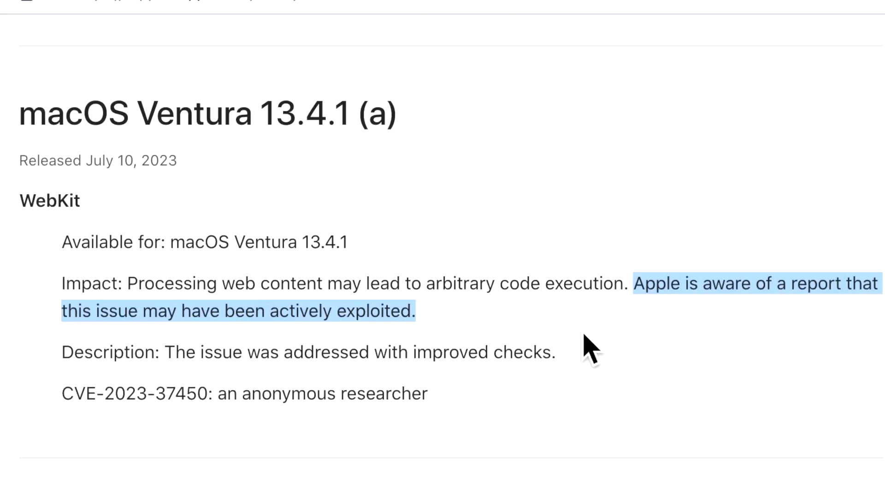
pyautogui.moveTo(590, 349); pyautogui.dragTo(65, 369)
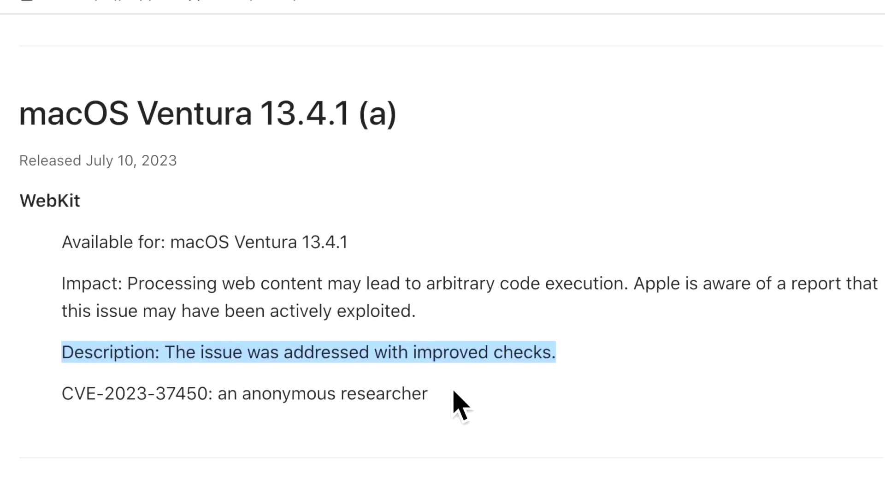
pyautogui.moveTo(217, 283); pyautogui.dragTo(368, 293)
pyautogui.click(568, 376)
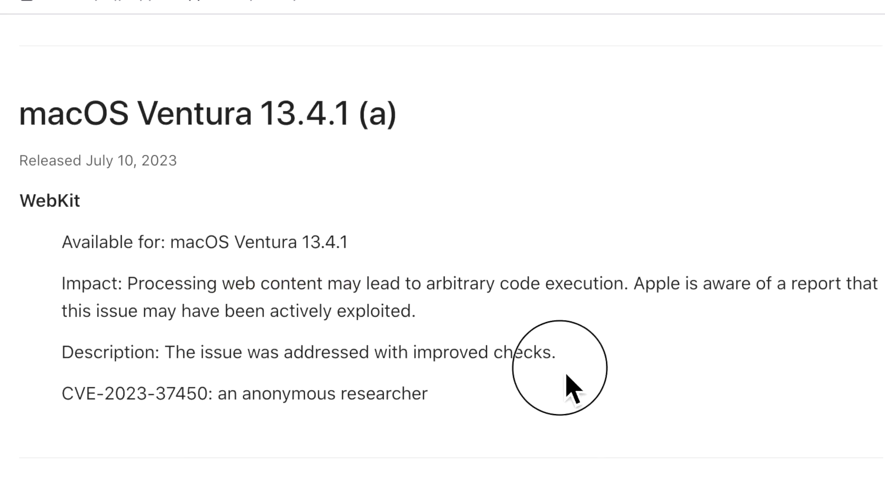
pyautogui.moveTo(568, 376); pyautogui.dragTo(429, 376)
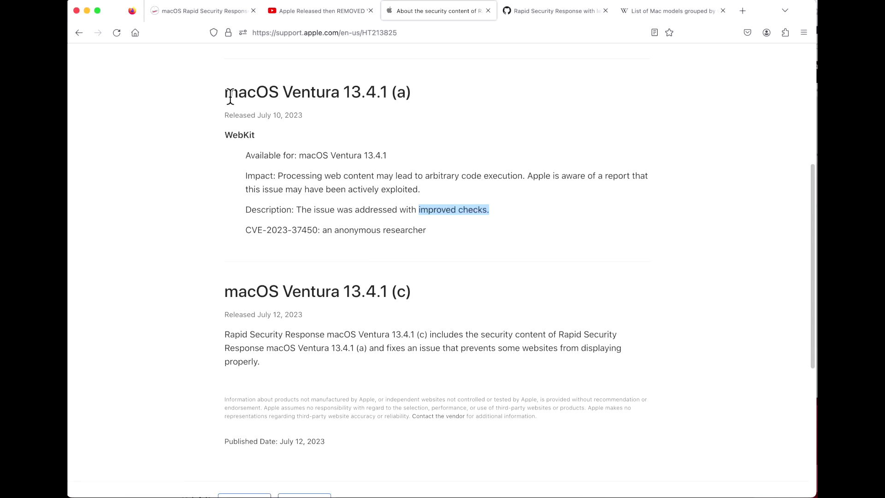
pyautogui.moveTo(225, 92); pyautogui.dragTo(485, 98)
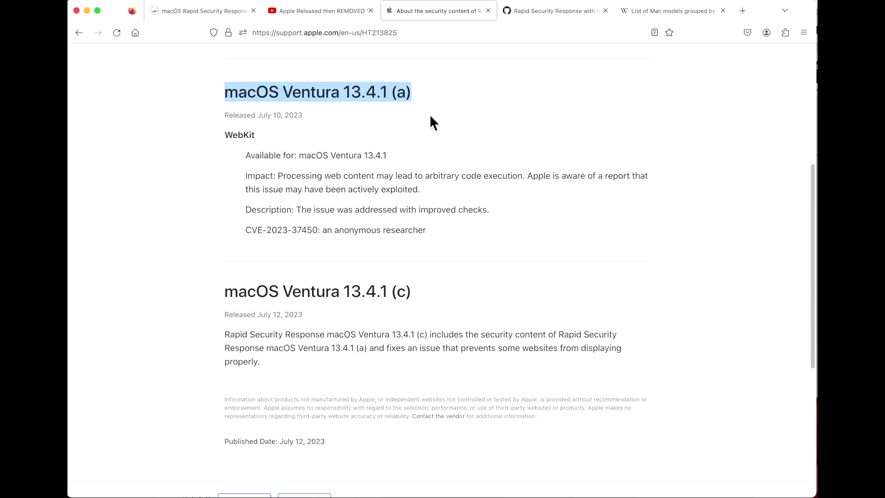
pyautogui.click(421, 92)
pyautogui.moveTo(424, 100); pyautogui.dragTo(381, 99)
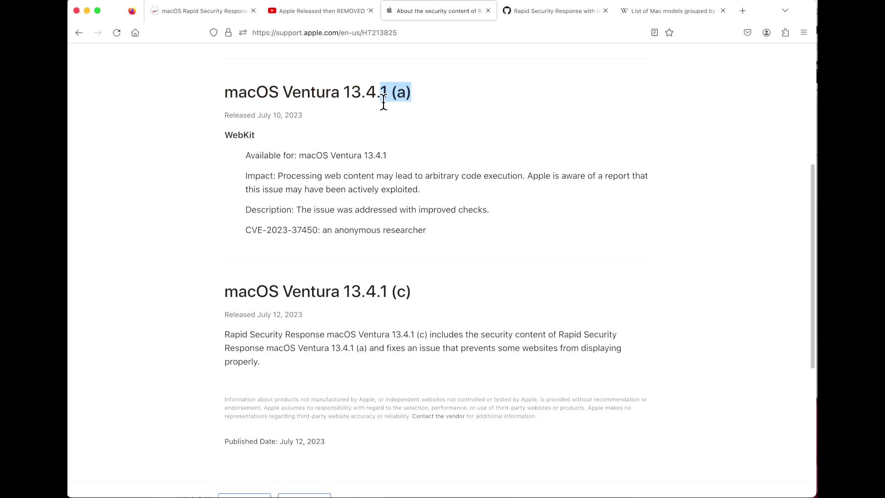
pyautogui.moveTo(447, 228); pyautogui.dragTo(246, 178)
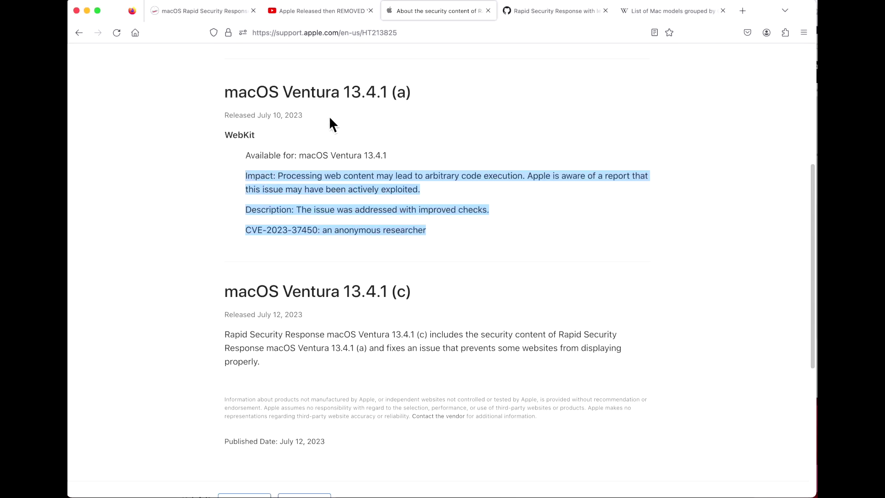
pyautogui.moveTo(346, 96); pyautogui.dragTo(346, 99)
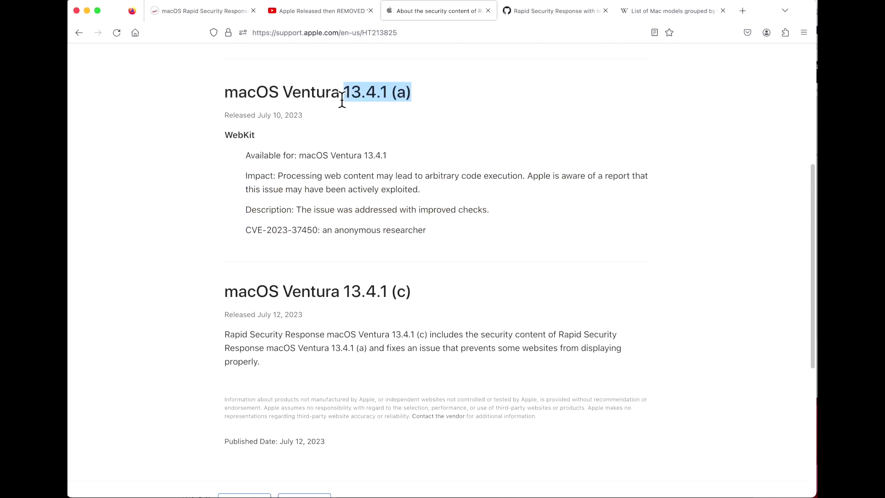
pyautogui.click(343, 101)
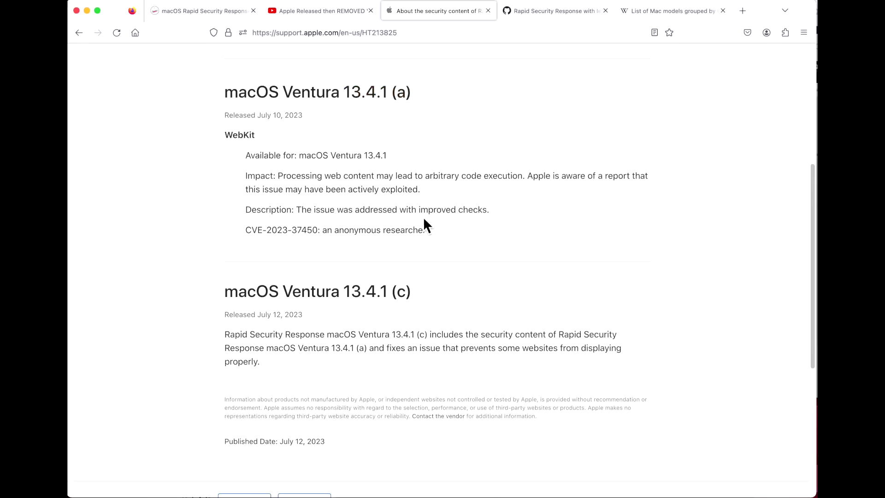
pyautogui.tripleClick(429, 230)
pyautogui.click(434, 265)
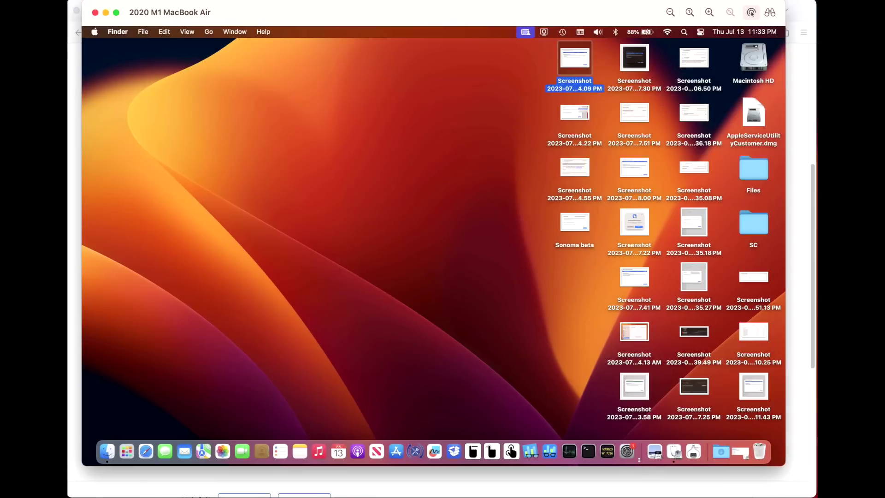
# - Open General > Software Update in System Settings and view the 13.4.1 (c) update details
pyautogui.click(627, 452)
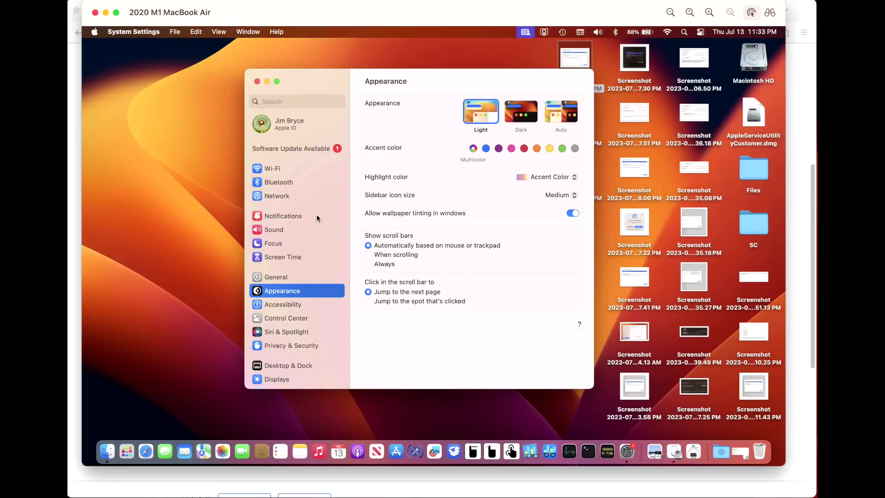
pyautogui.click(281, 277)
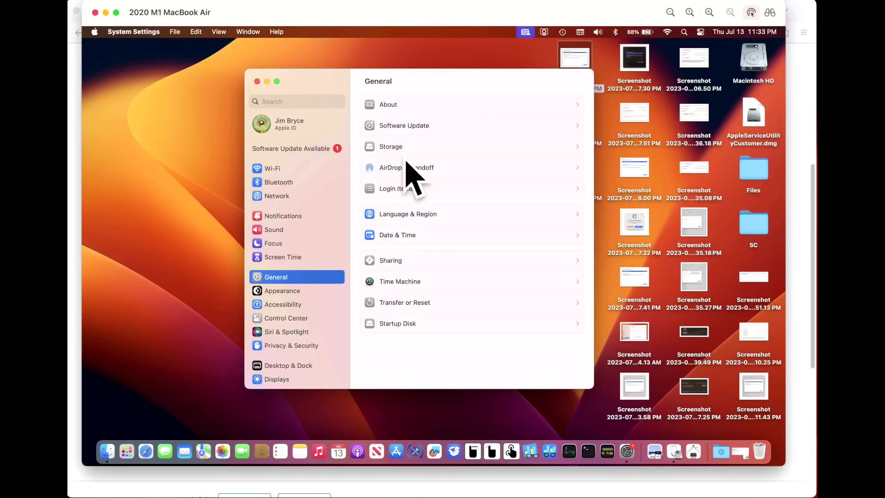
pyautogui.click(431, 132)
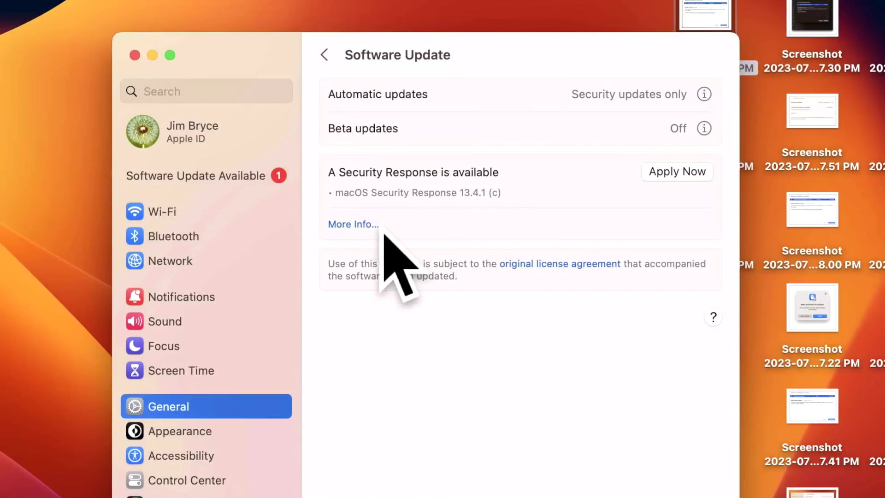
pyautogui.click(354, 228)
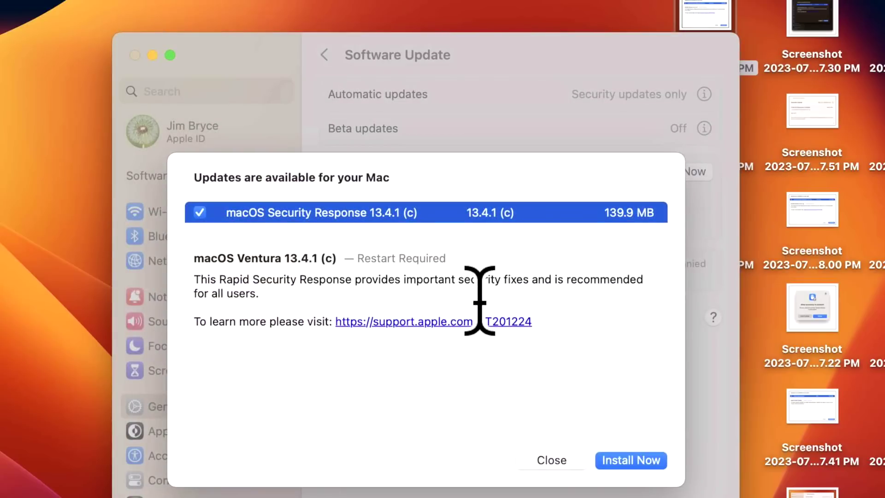
pyautogui.click(568, 460)
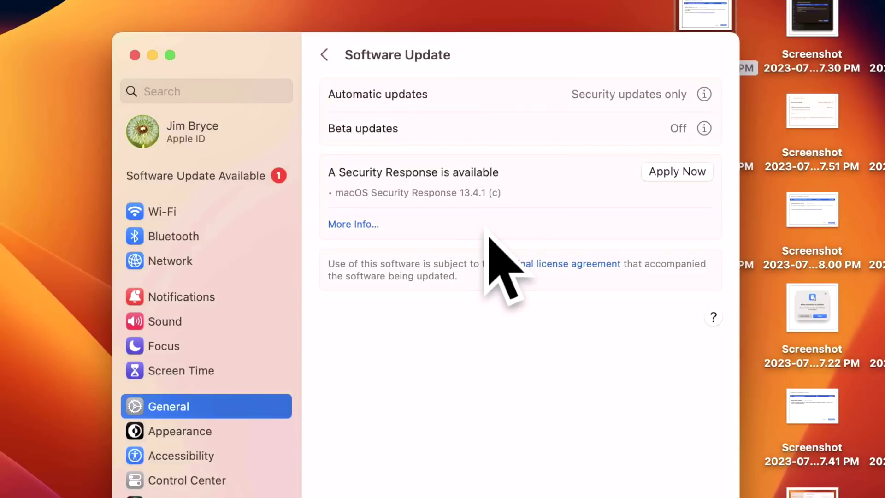
# - Apply the 13.4.1 (c) Security Response now, authorising with the account password
pyautogui.click(664, 181)
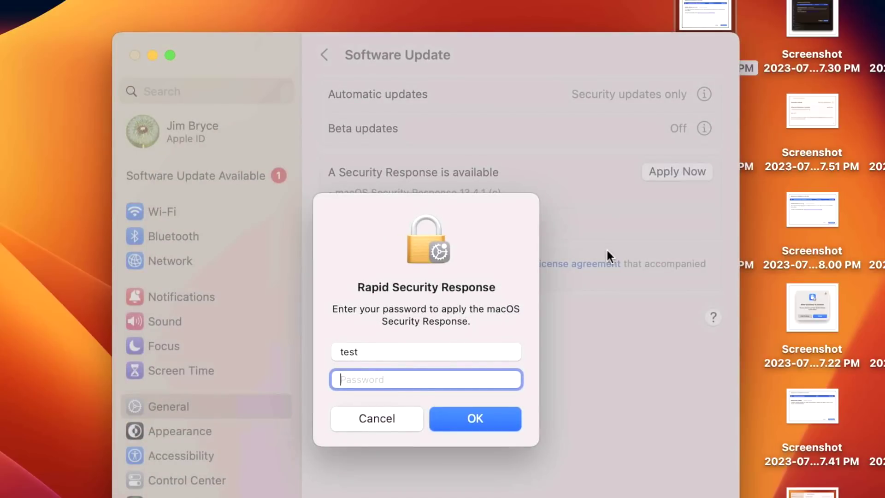
pyautogui.write('test')
pyautogui.press('Return')
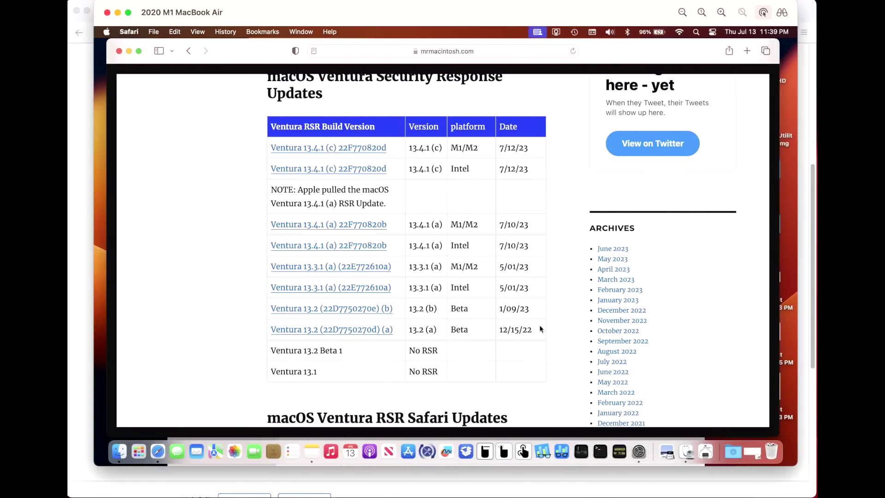
# - Open the RSR Updates note showing the 3-minute total install time
pyautogui.click(312, 451)
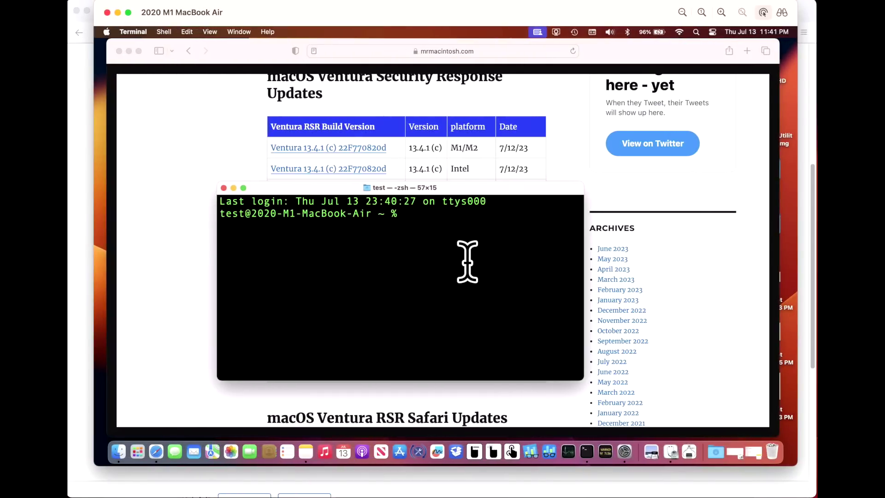
# - Run sw_vers in Terminal, select build 22F770820d, and move the window lower
pyautogui.write('sw')
pyautogui.write('_vers')
pyautogui.press('Return')
pyautogui.doubleClick(400, 261)
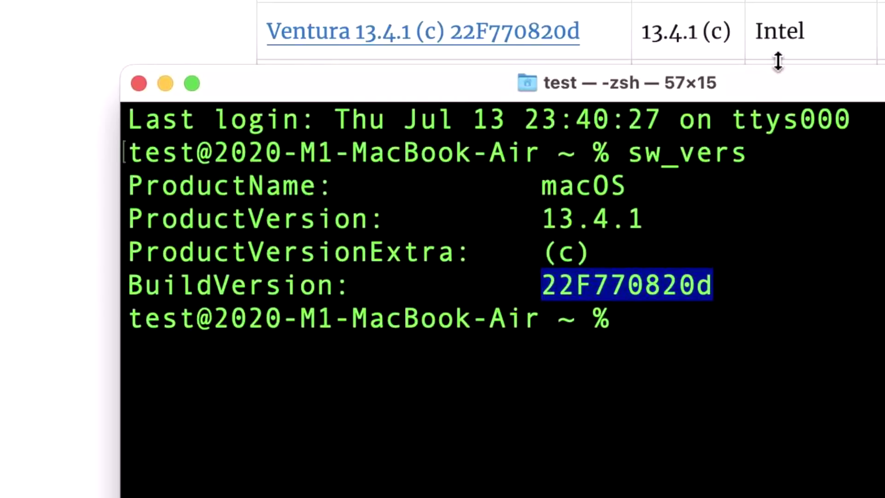
pyautogui.moveTo(781, 89); pyautogui.dragTo(872, 185)
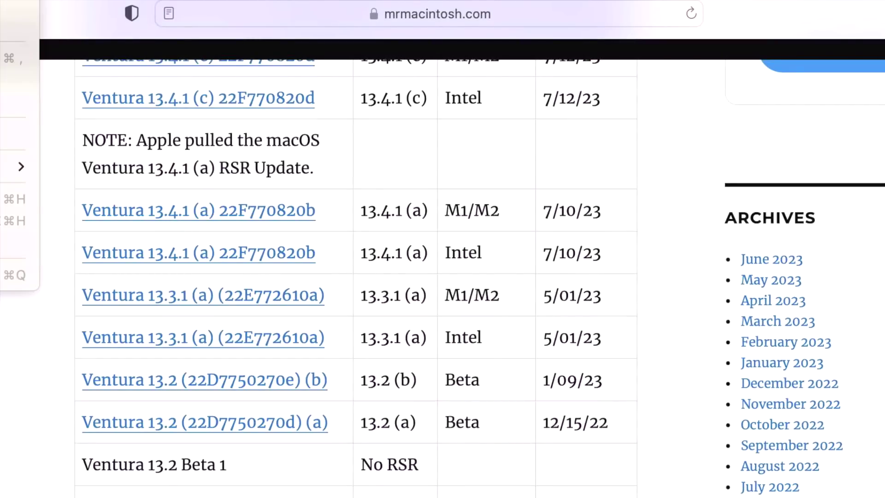
# - Check Safari's version 16.5.2 in About Safari, then close that window
pyautogui.click(16, 10)
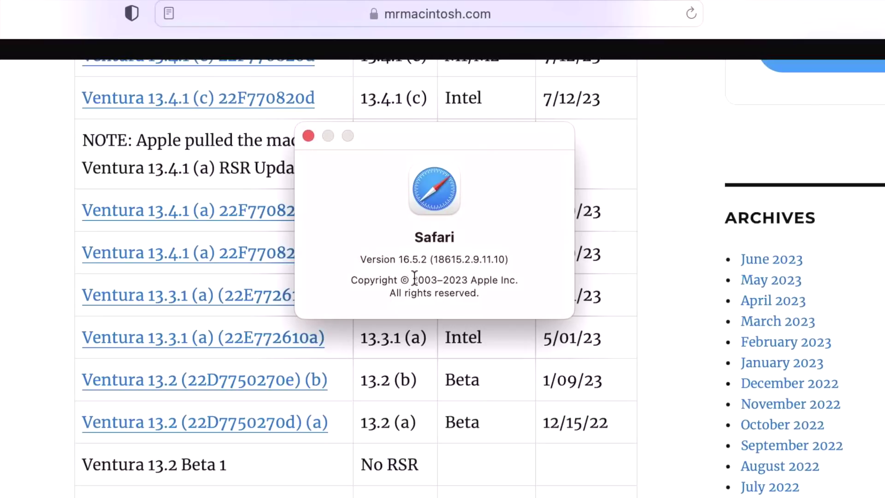
pyautogui.click(309, 136)
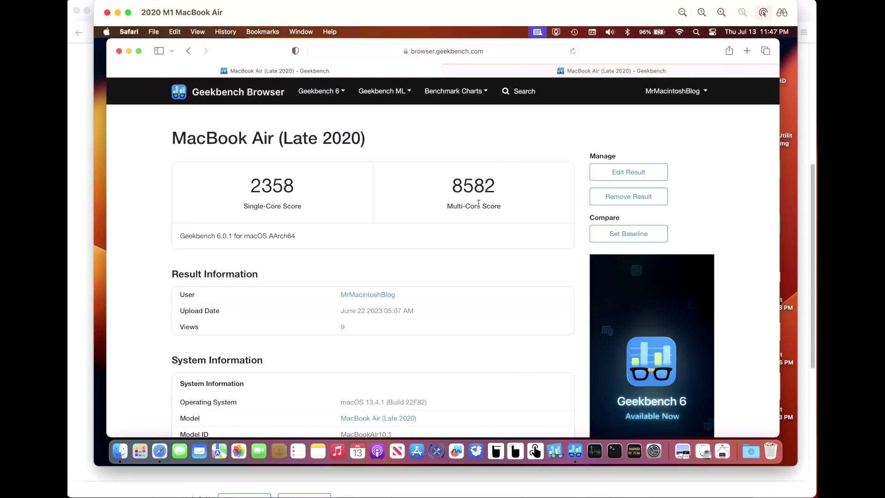
# - Show the post-update 2356 / 8572 Geekbench result, then reveal build 22F770820d in System Settings
pyautogui.click(599, 72)
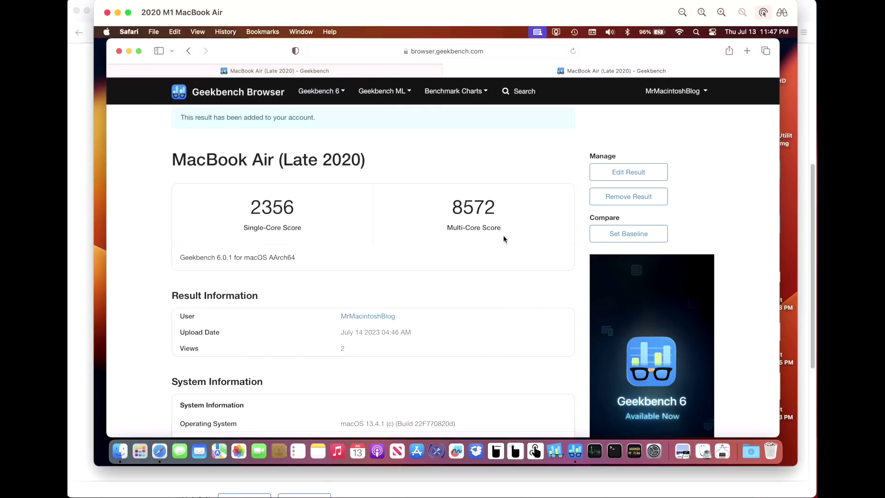
pyautogui.hotkey('ctrl', 'Left')
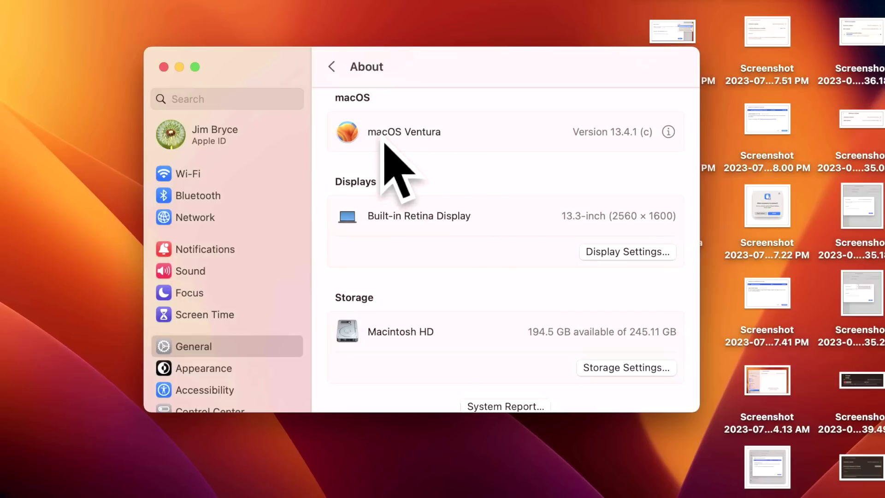
pyautogui.click(621, 136)
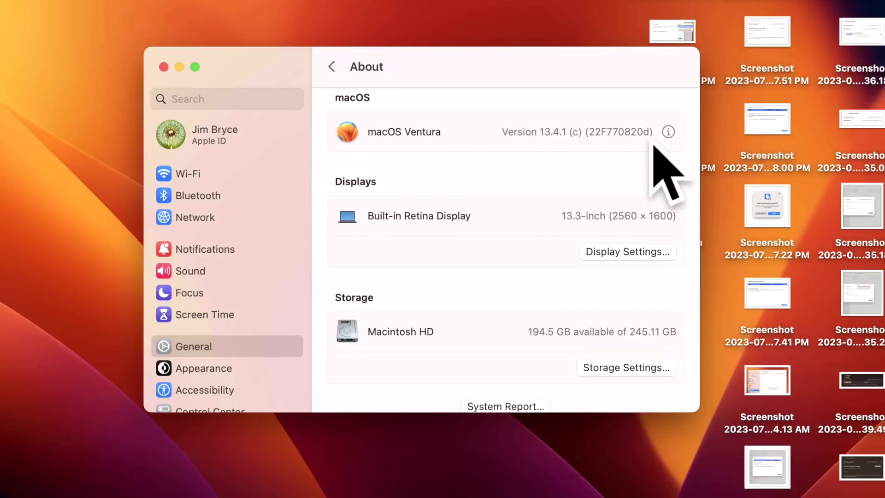
# - Open the installed 13.4.1 (c) Security Response details sheet and scroll through it
pyautogui.click(668, 136)
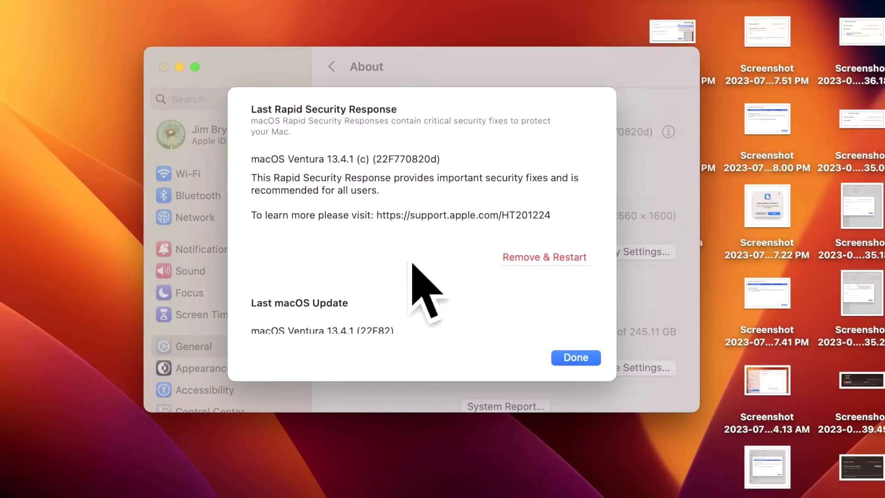
pyautogui.scroll(-5, 470, 271)
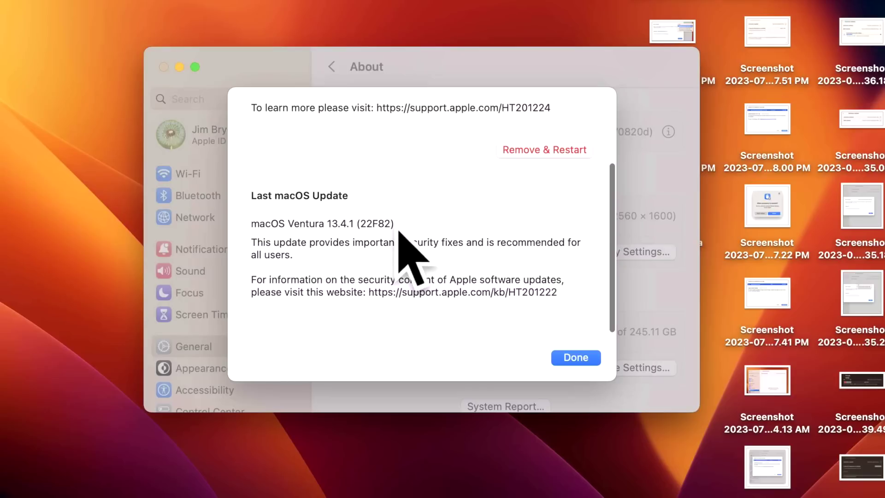
pyautogui.scroll(4, 397, 237)
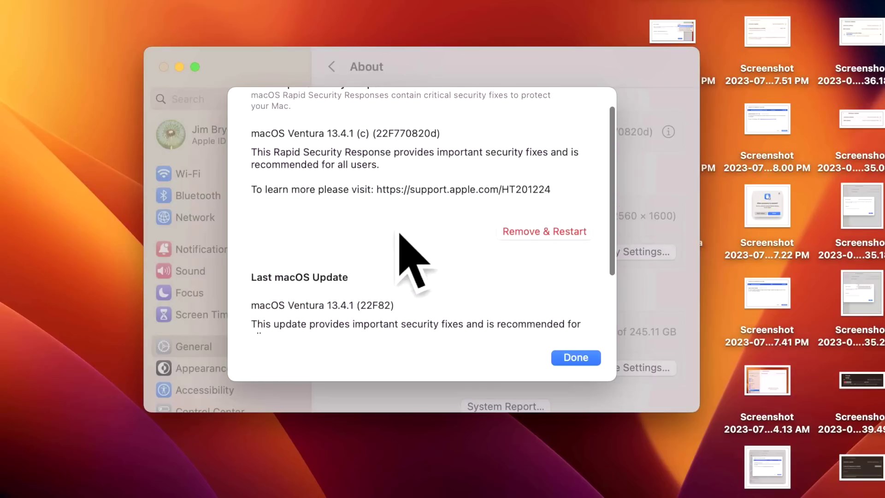
pyautogui.scroll(1, 412, 145)
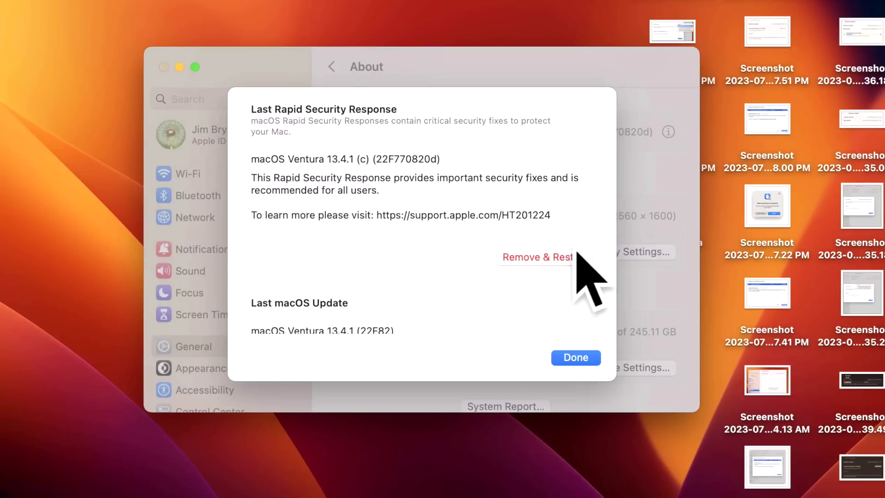
pyautogui.scroll(-1, 407, 326)
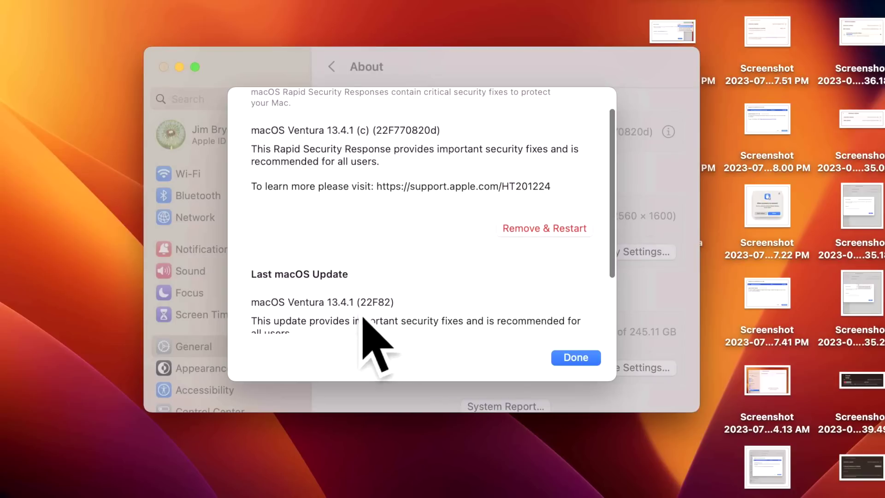
pyautogui.scroll(-1, 399, 316)
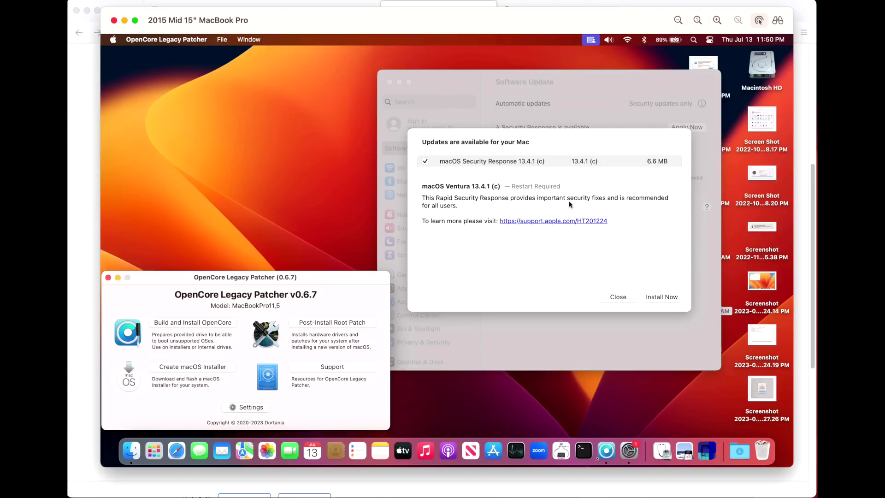
# - Select 13.4.1 (c) on the MacBook Pro, then read OCLP issue #1019's first comments
pyautogui.click(553, 181)
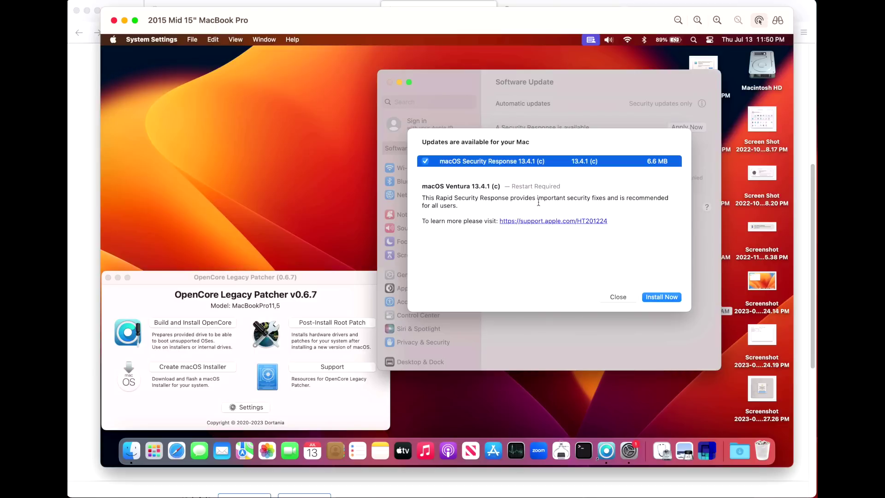
pyautogui.click(89, 77)
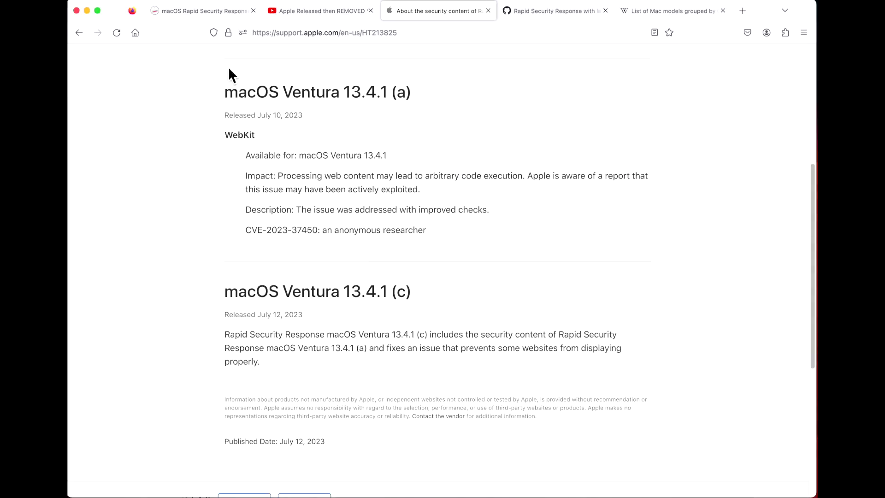
pyautogui.click(578, 28)
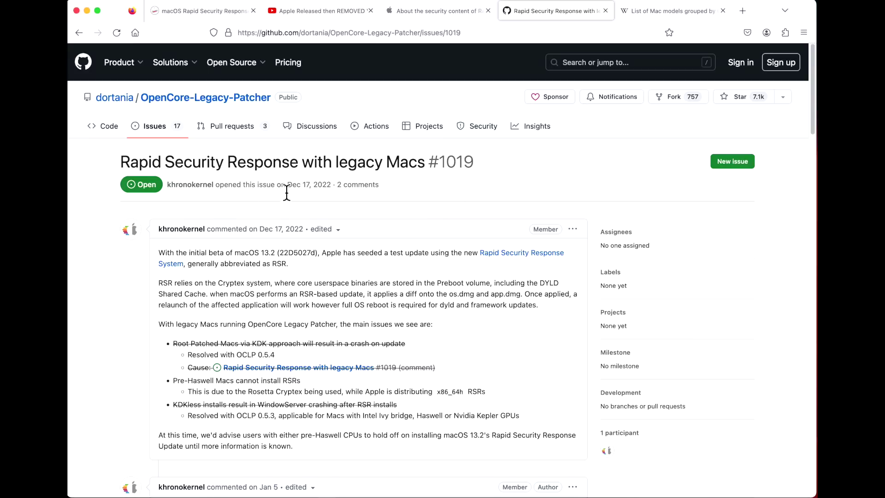
pyautogui.scroll(-3, 325, 299)
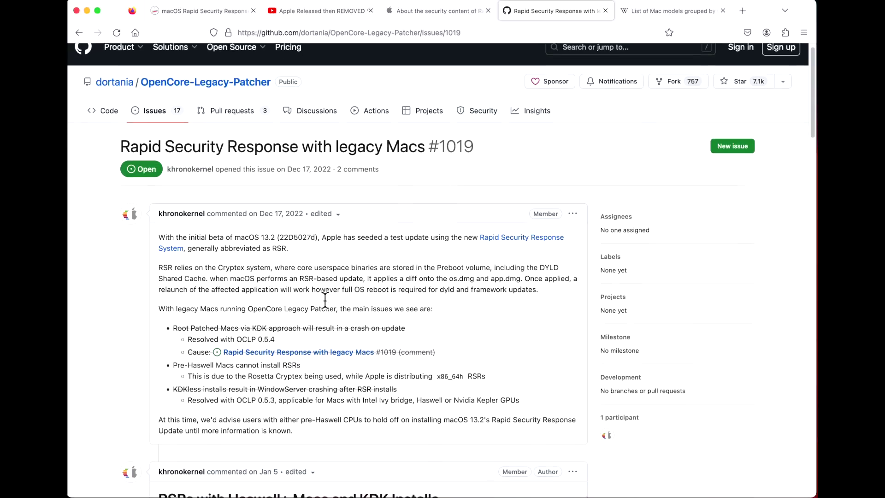
pyautogui.scroll(-2, 325, 297)
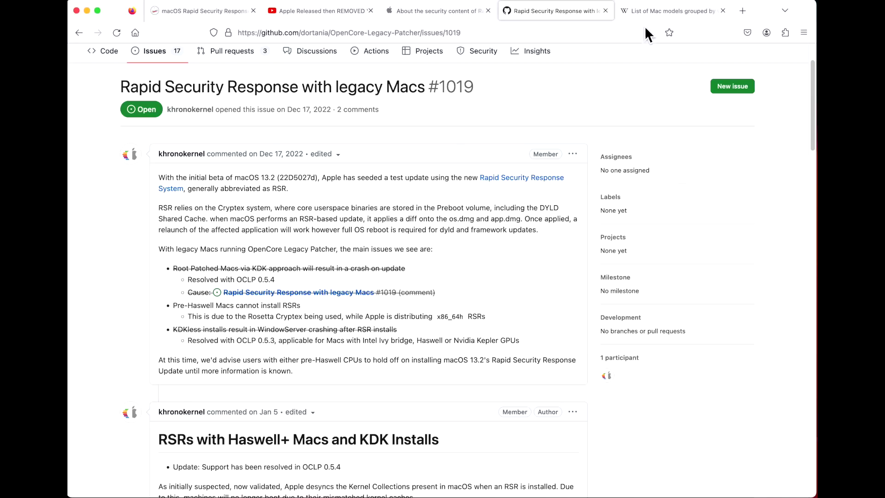
pyautogui.click(653, 11)
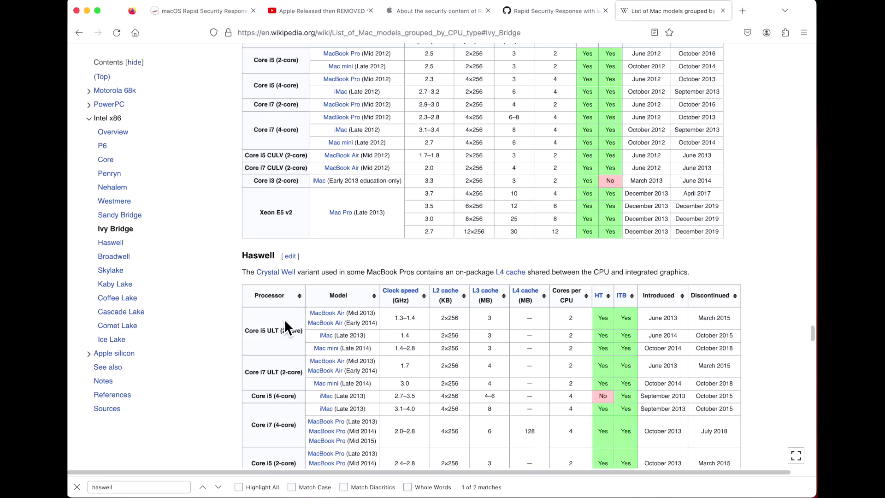
# - Compare the Ivy Bridge and Haswell tables, confirming MacBook Pro Late 2013–Mid 2015 use Haswell Core i5/i7
pyautogui.scroll(-1, 284, 319)
pyautogui.scroll(2, 285, 319)
pyautogui.scroll(-1, 297, 356)
pyautogui.rightClick(384, 309)
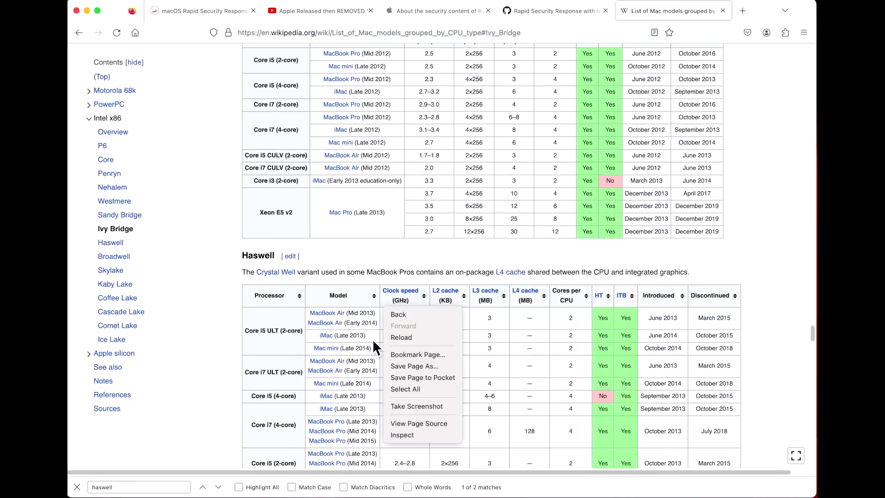
pyautogui.click(373, 362)
pyautogui.scroll(-5, 377, 333)
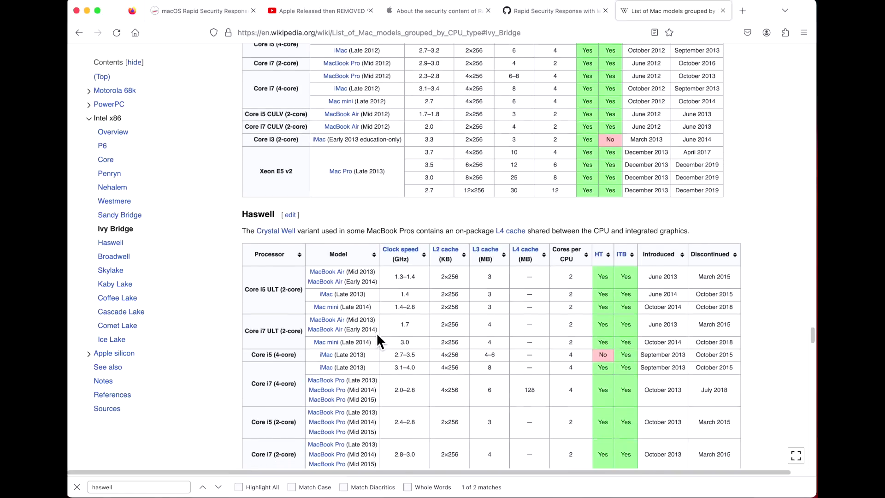
pyautogui.scroll(-2, 375, 336)
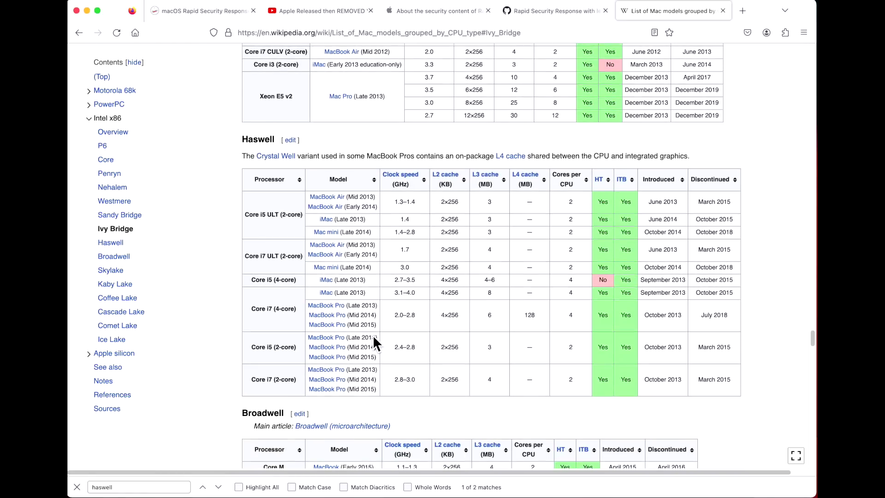
pyautogui.scroll(2, 373, 342)
pyautogui.scroll(12, 373, 336)
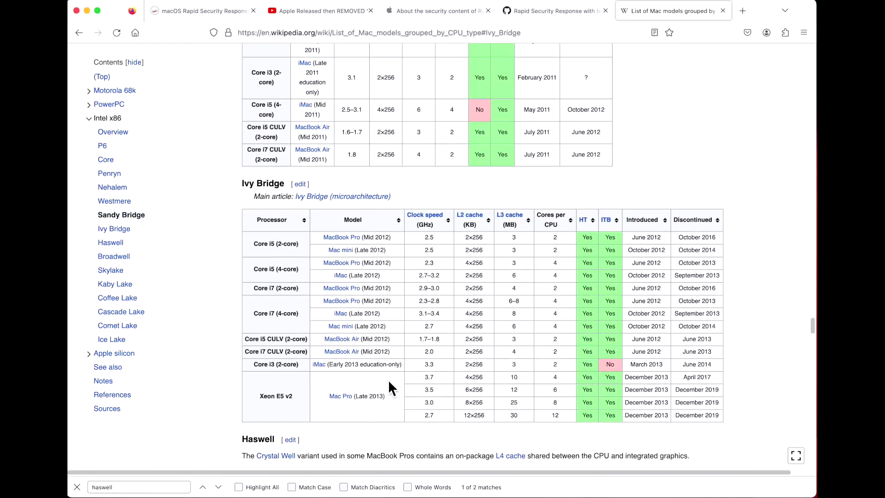
pyautogui.scroll(12, 388, 378)
pyautogui.scroll(4, 389, 383)
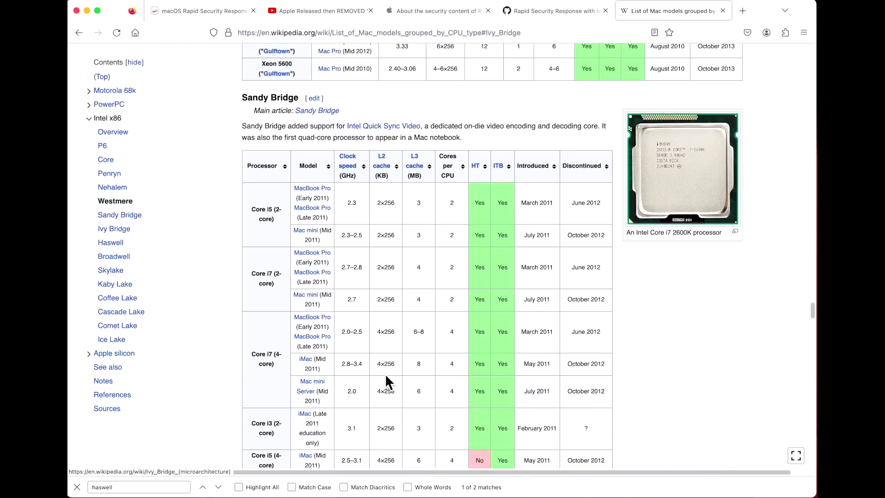
pyautogui.scroll(-9, 386, 376)
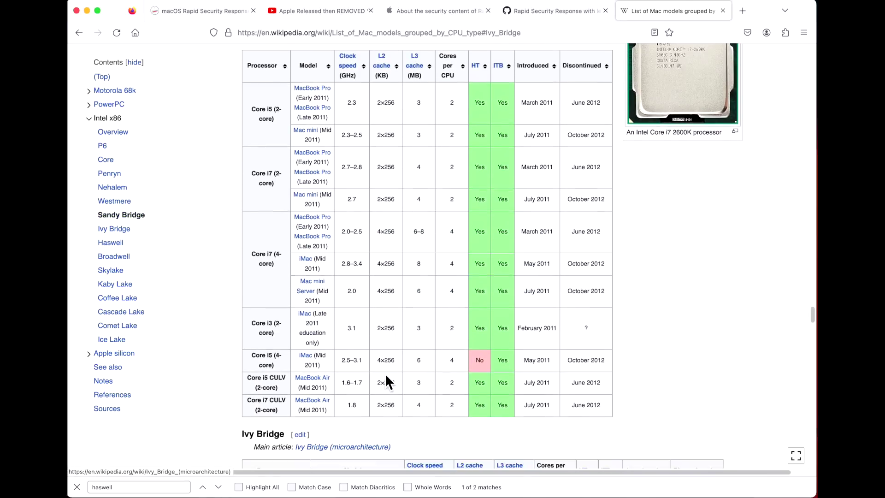
pyautogui.scroll(-8, 391, 382)
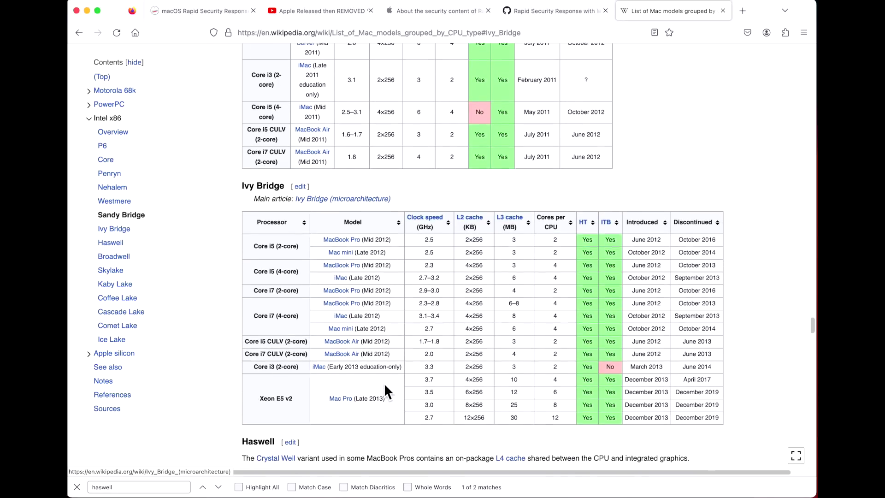
pyautogui.scroll(-7, 383, 383)
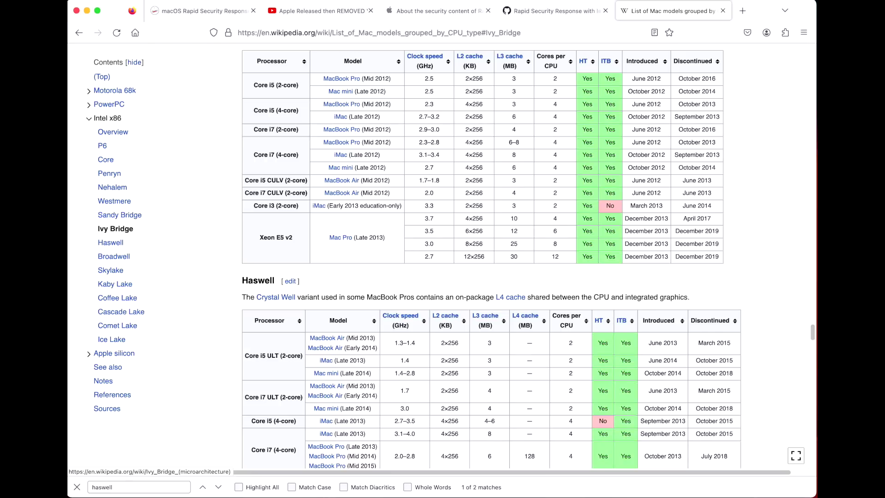
pyautogui.press('super+Tab')
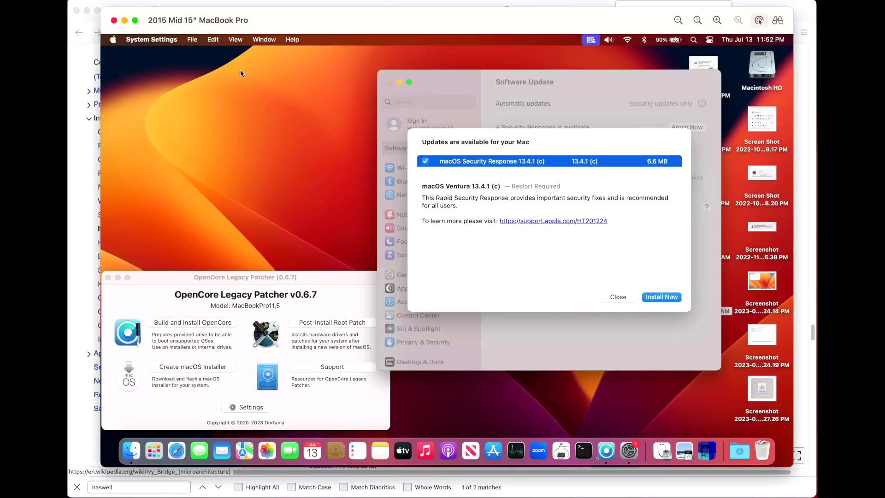
pyautogui.press('super+Tab')
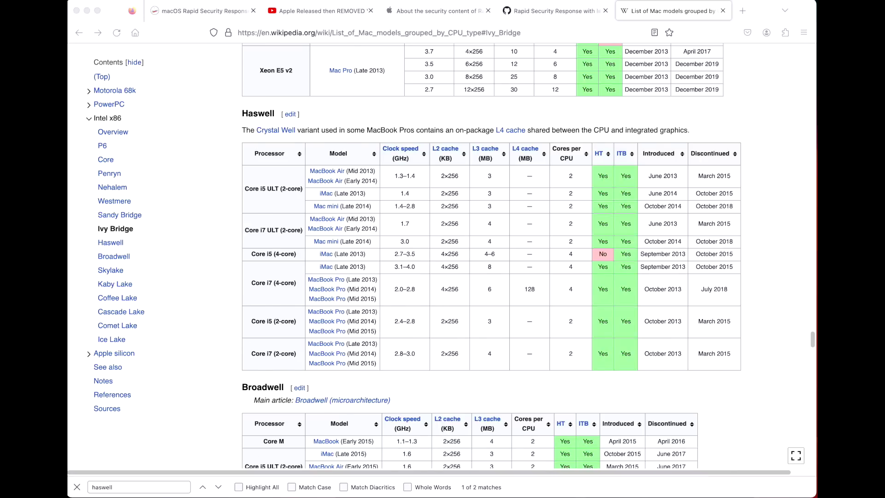
# - Install Security Response 13.4.1 (c) on the 2015 MacBook Pro and restart it now
pyautogui.scroll(-5, 491, 258)
pyautogui.press('super+Tab')
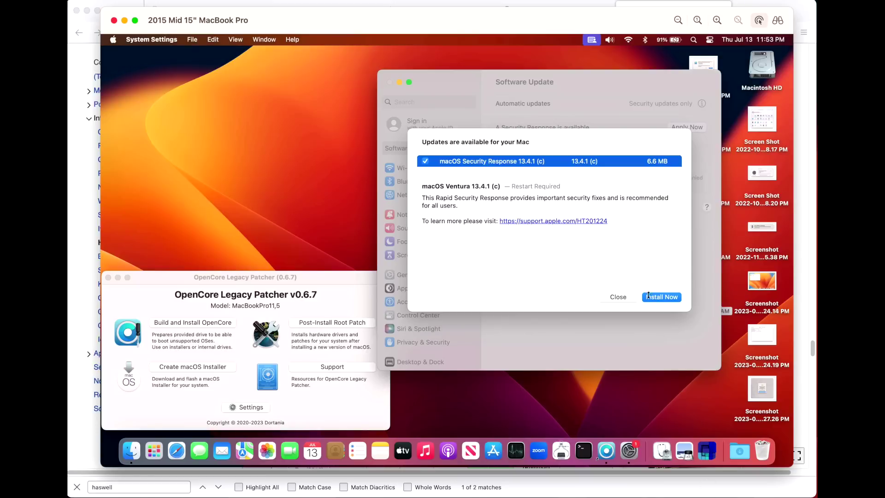
pyautogui.click(614, 297)
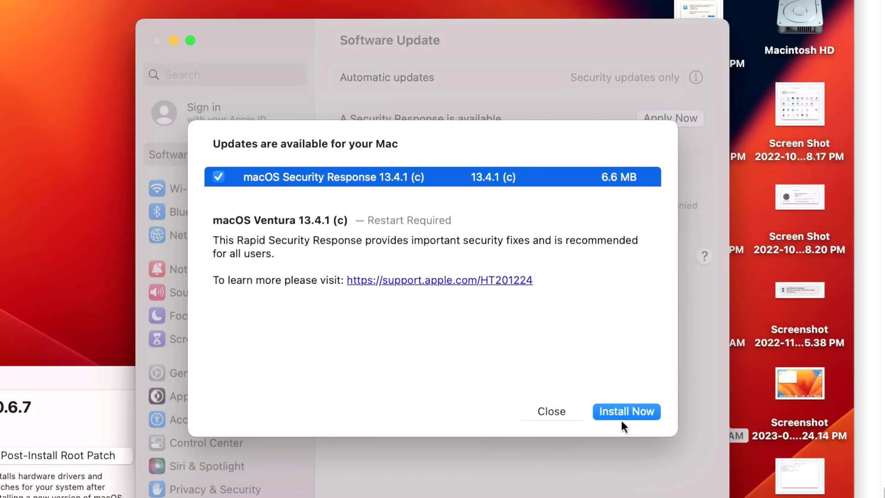
pyautogui.click(620, 413)
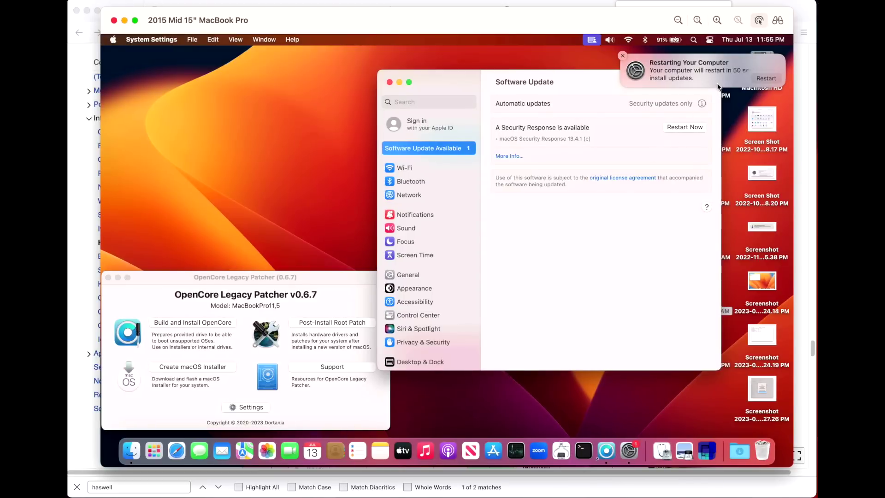
pyautogui.click(775, 77)
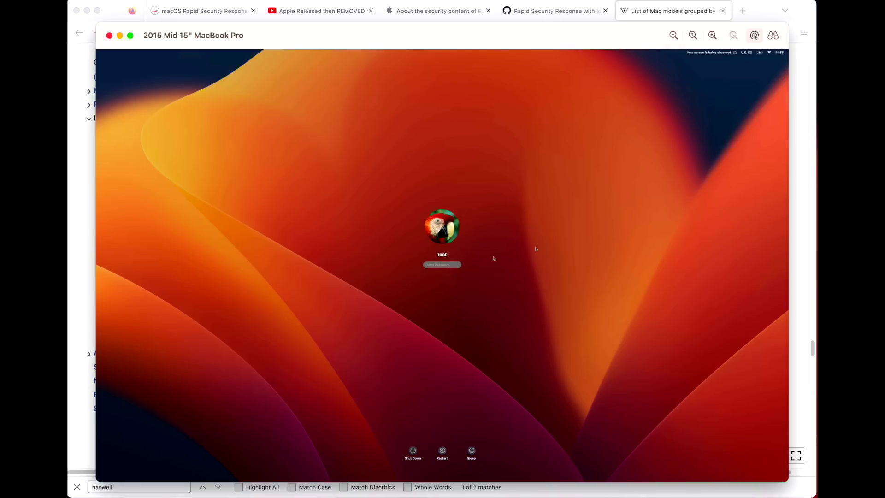
# - Log back in to the restarted MacBook Pro with the account password
pyautogui.click(451, 265)
pyautogui.write('te')
pyautogui.press('Return')
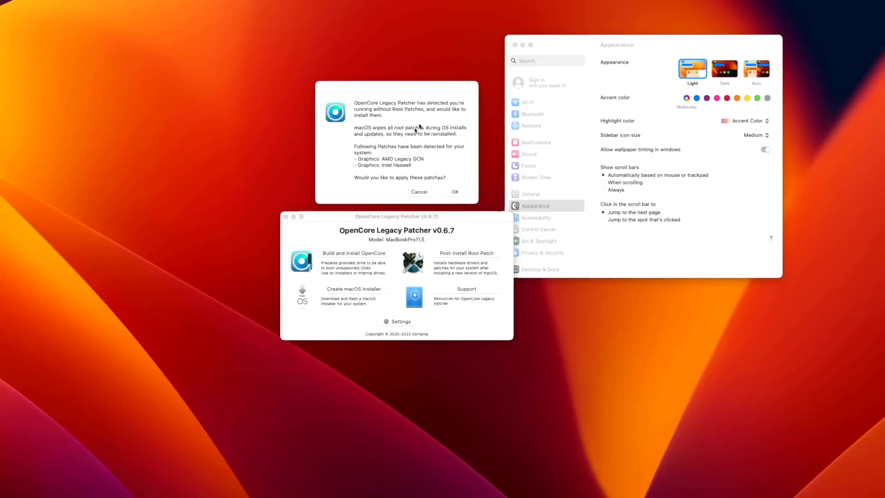
# - Reinstall the AMD Legacy GCN and Intel Haswell root patches with the admin password, then reboot
pyautogui.click(455, 192)
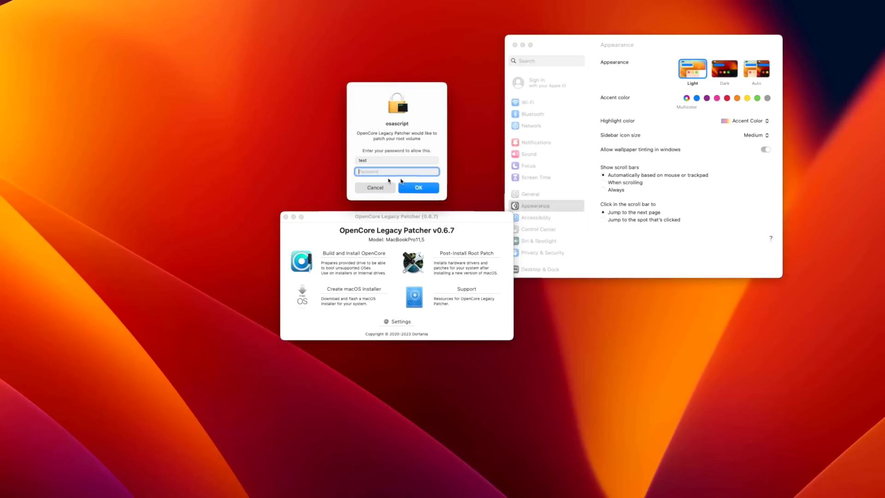
pyautogui.write('test')
pyautogui.press('Return')
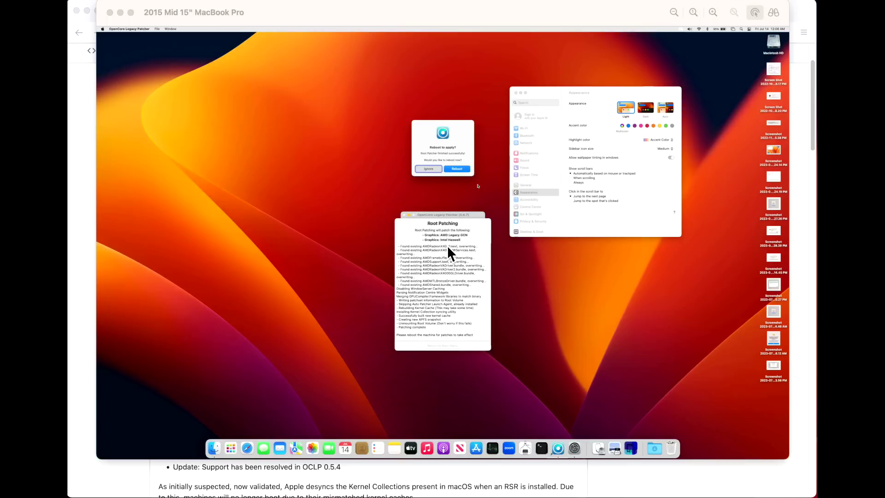
pyautogui.click(469, 169)
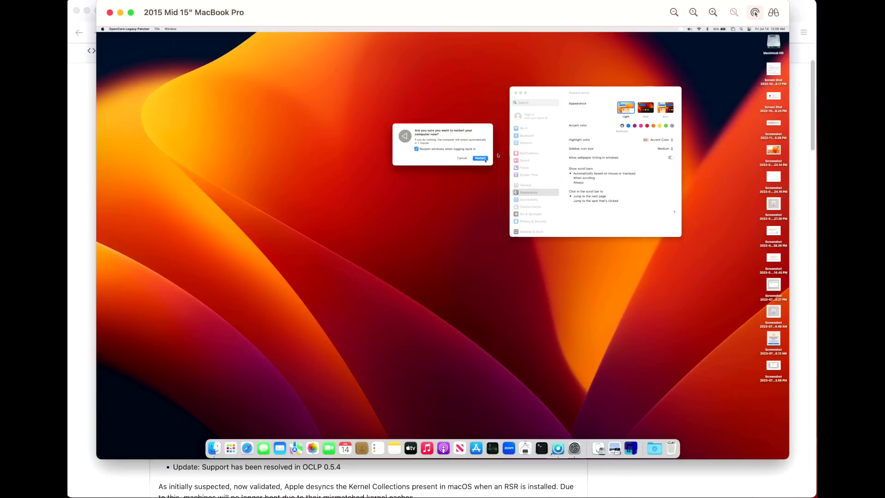
pyautogui.click(485, 160)
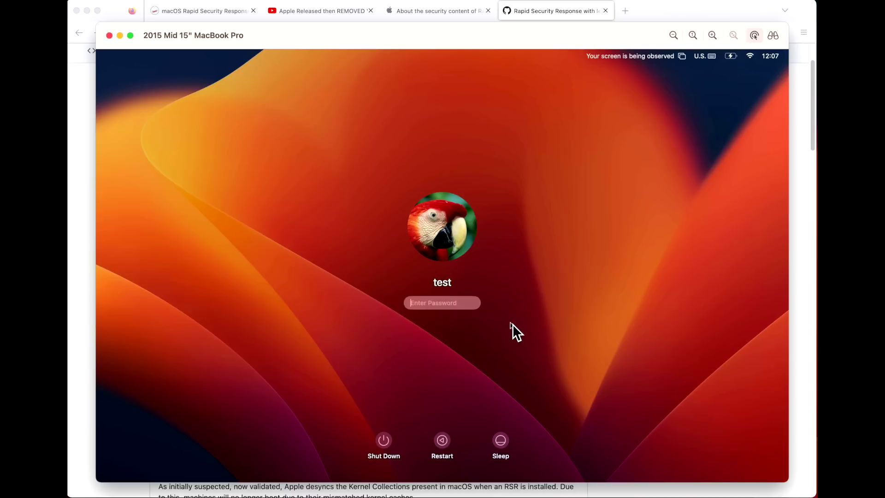
# - Log in and verify all root patches are installed with v0.6.7 on July 14, 2023
pyautogui.write('test')
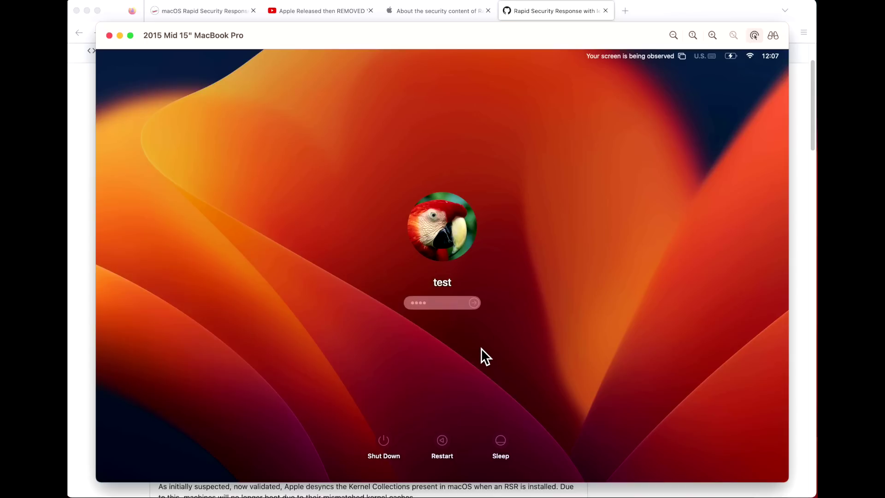
pyautogui.press('Return')
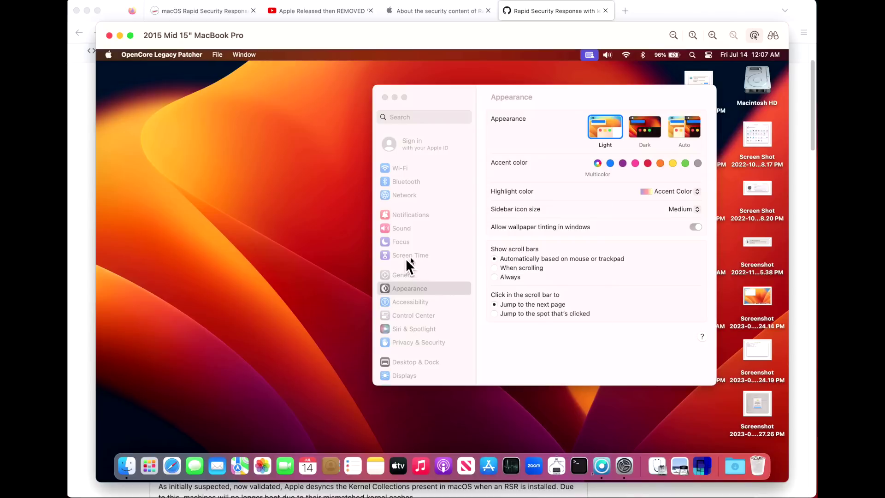
pyautogui.click(535, 231)
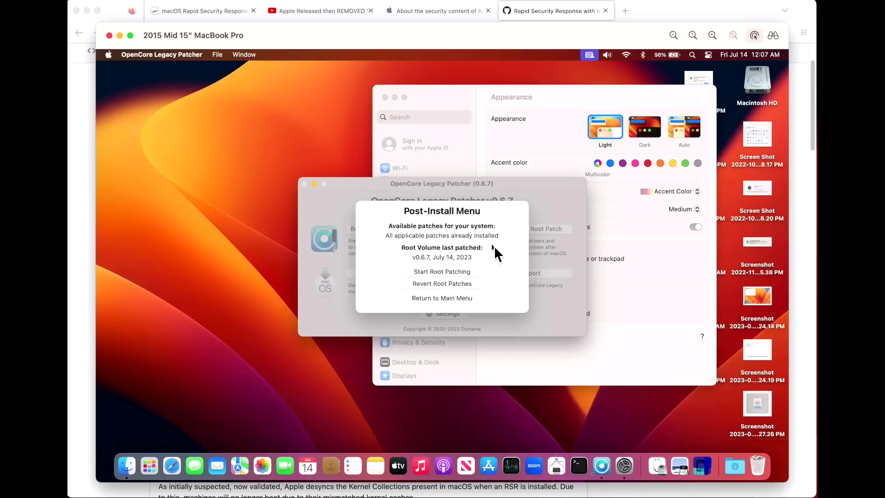
pyautogui.click(457, 299)
# - Run sw_vers in a new Terminal window and highlight the 13.4.1 (c) and 22F770820d build lines
pyautogui.click(580, 475)
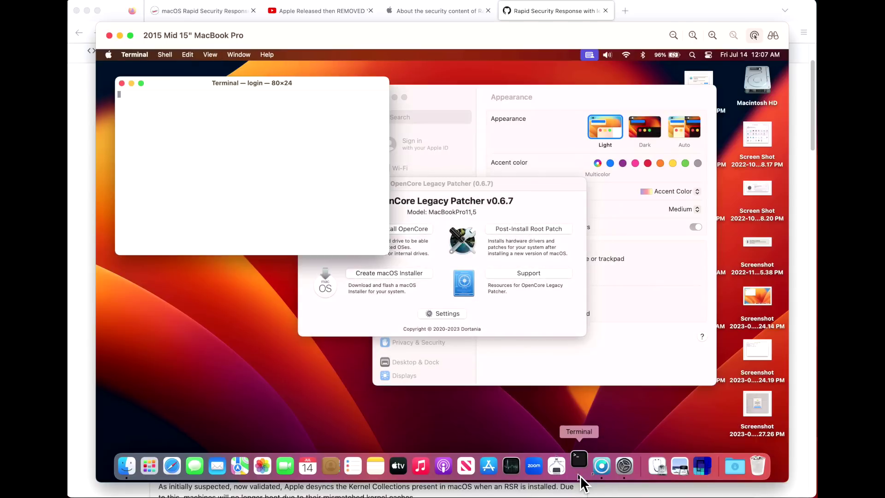
pyautogui.write('sw')
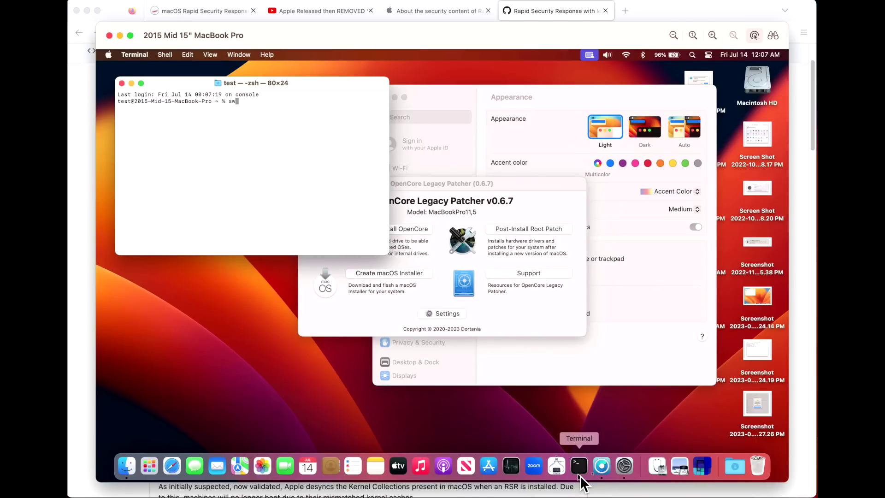
pyautogui.write('_vers')
pyautogui.press('Return')
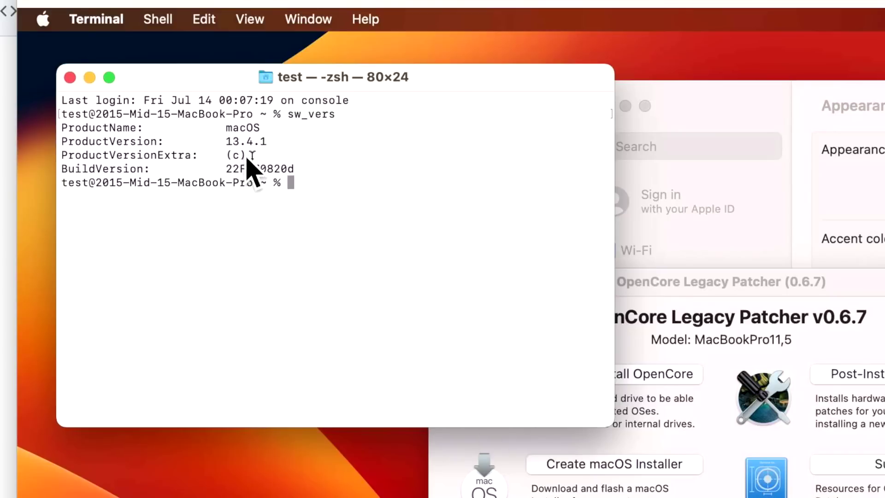
pyautogui.moveTo(199, 156); pyautogui.dragTo(295, 170)
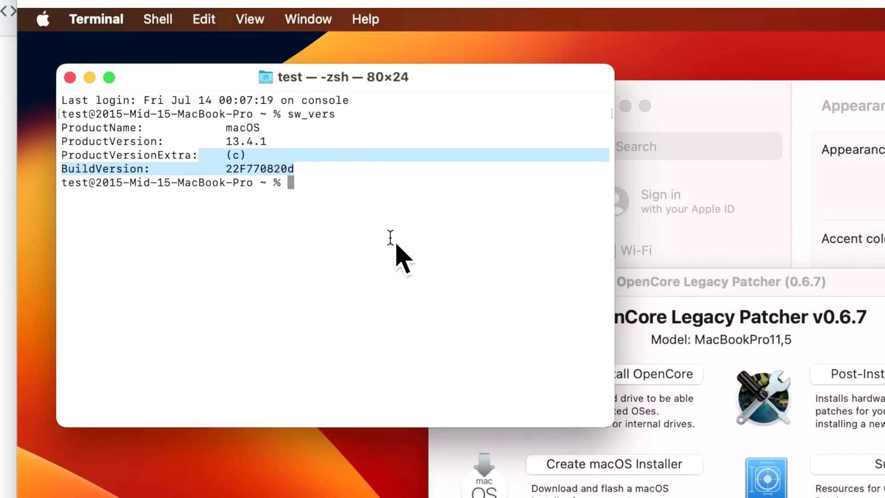